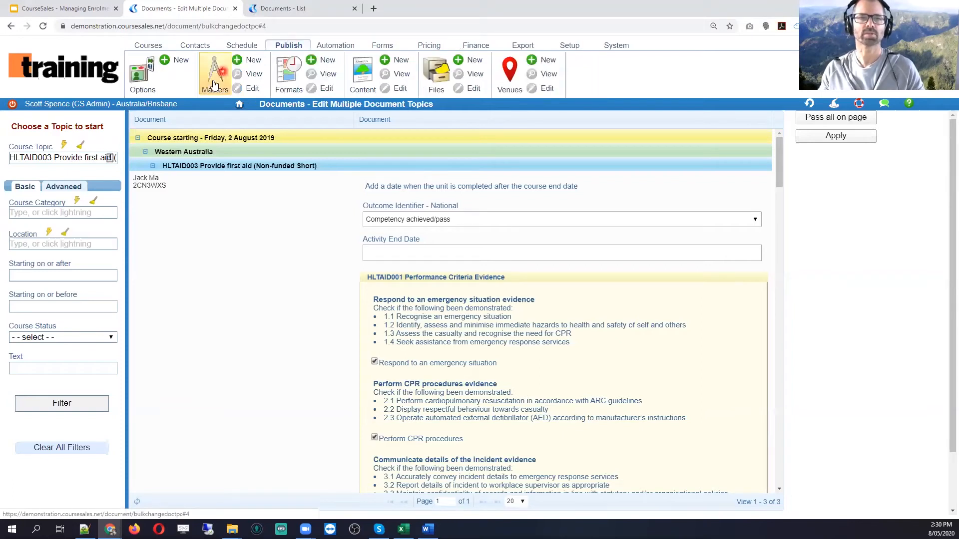
Start new course dates for the Bachelor of Design - Fashion Design - International Students (CRICOS) master and select 14, 21 and 28 May 2020
click(219, 77)
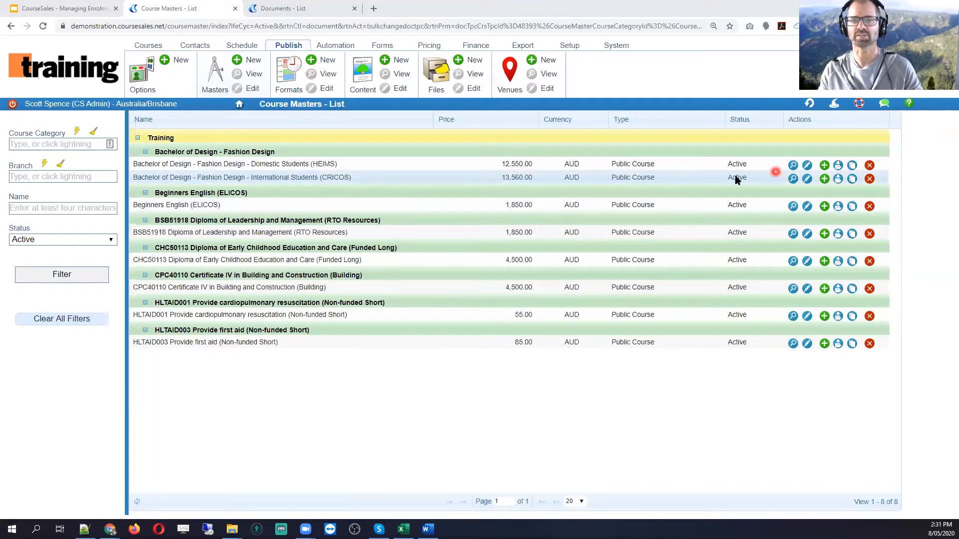
click(825, 180)
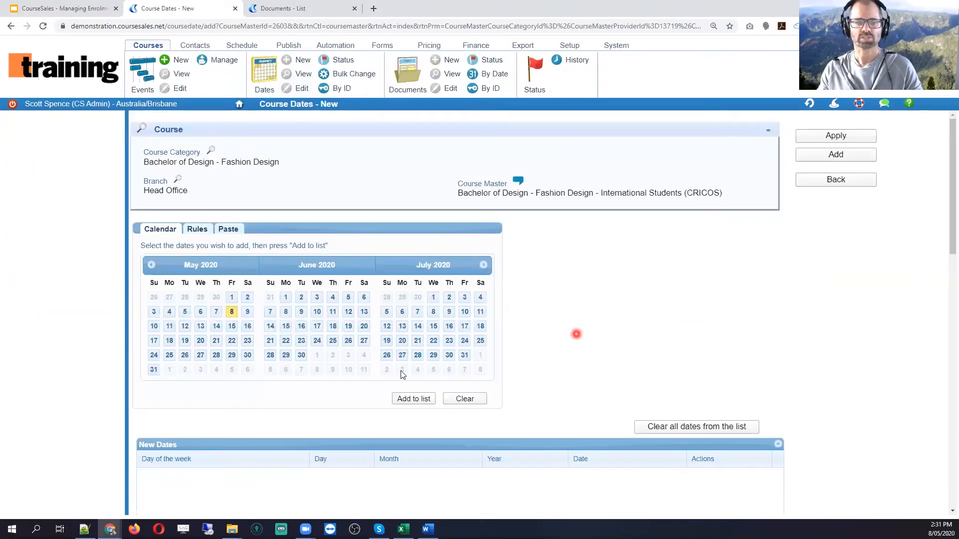
click(216, 326)
click(216, 340)
click(216, 355)
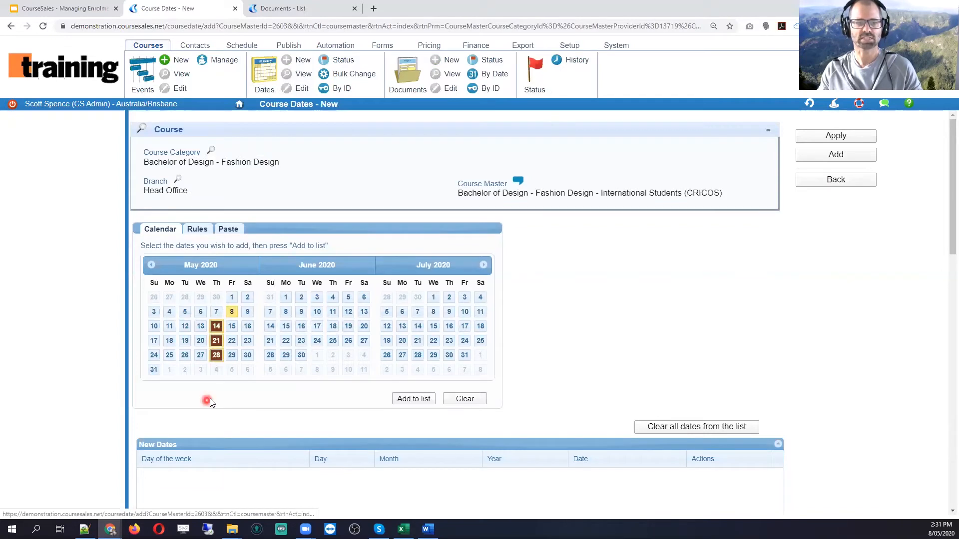
click(219, 355)
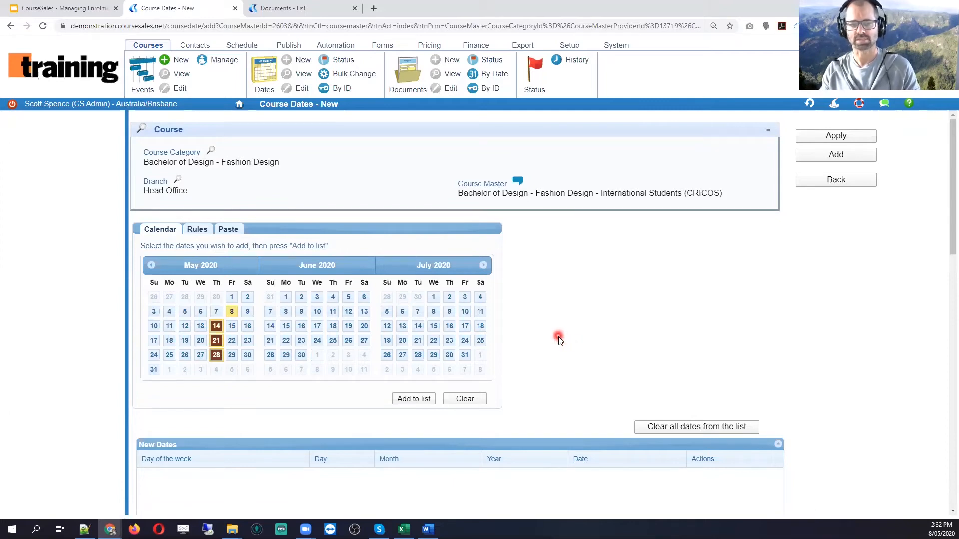
click(216, 326)
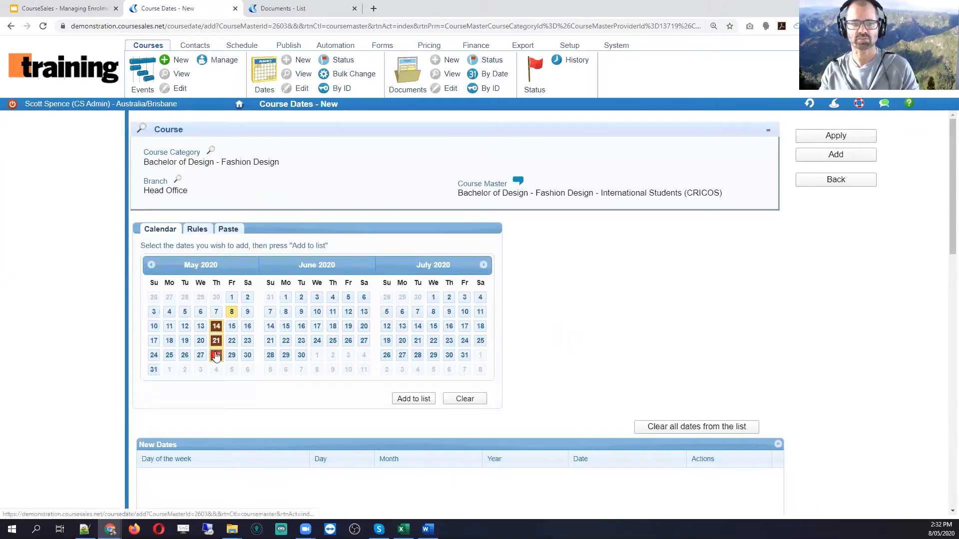
Look at the rule-based and paste-in methods for entering course dates, including the paste date format, and return to the calendar
click(198, 231)
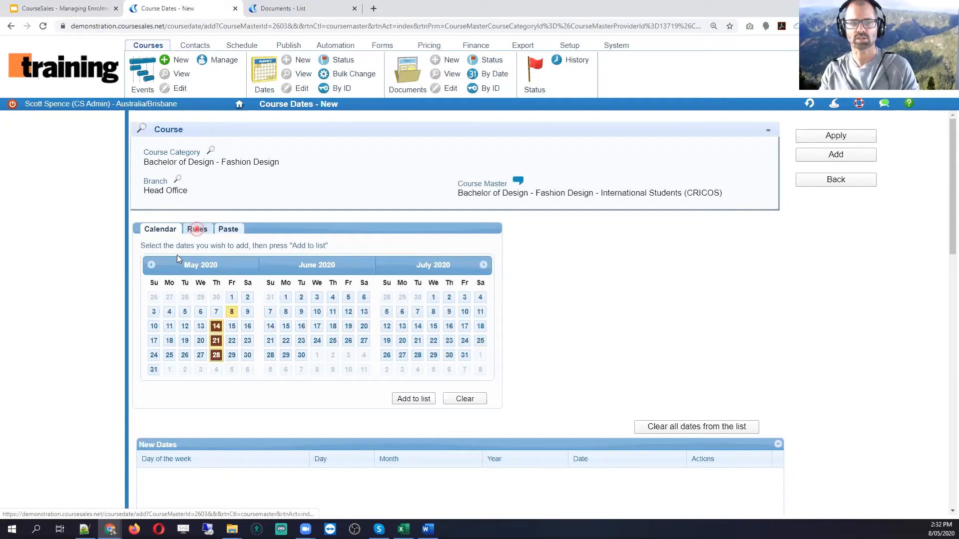
click(232, 229)
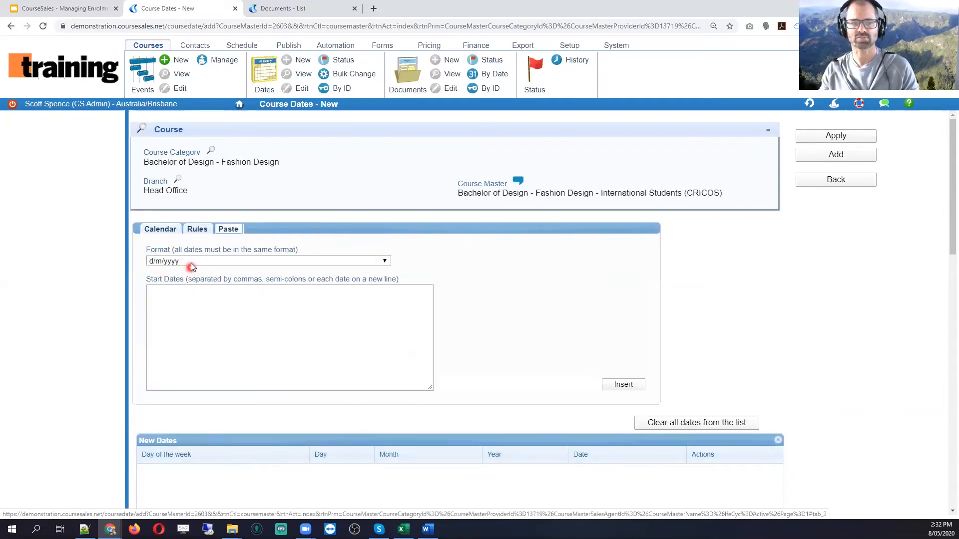
click(191, 264)
click(237, 249)
click(160, 229)
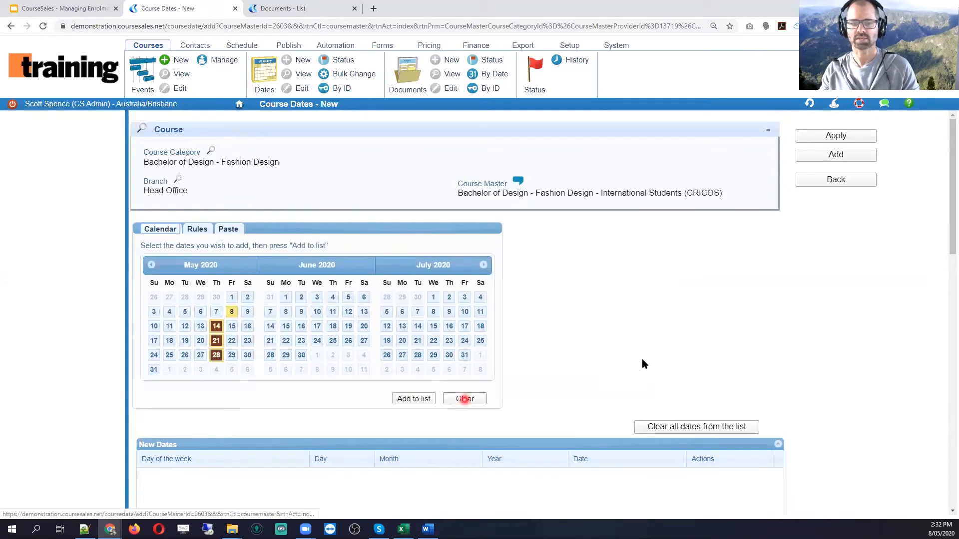
Add the selected dates to the list and set the venue to Western Australia - Chamber of Commerce & Industry of Western Australia (CCIWA) - Yellow
scroll(669, 334, down, 4)
click(408, 200)
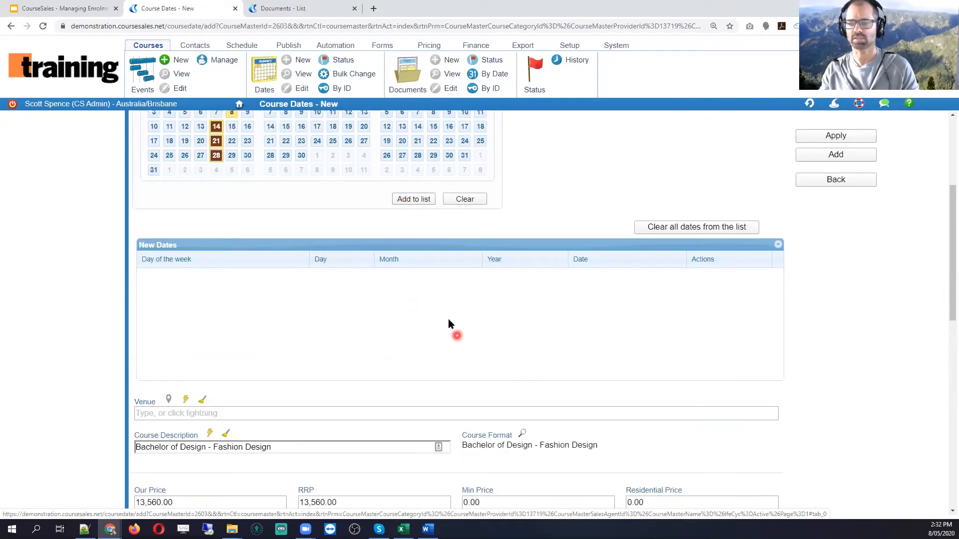
click(408, 200)
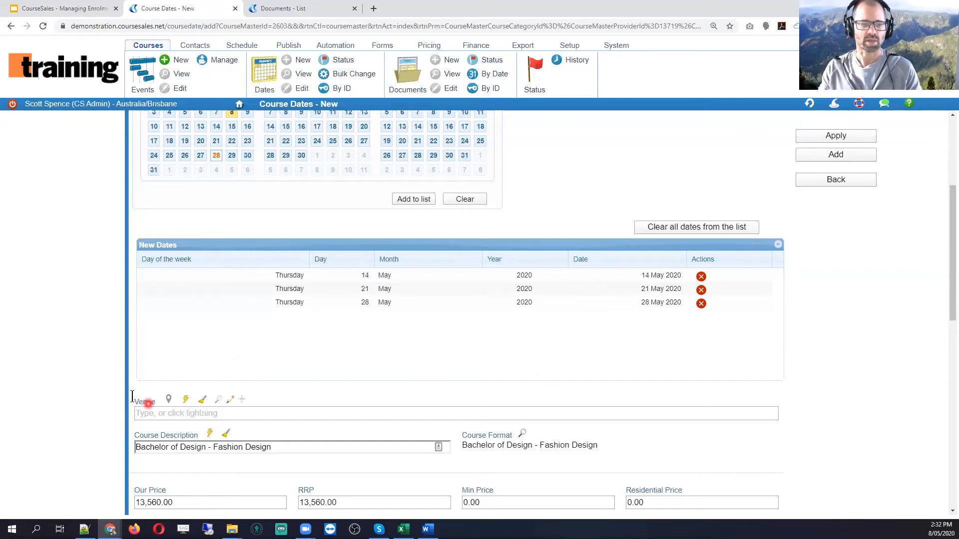
click(185, 402)
click(182, 441)
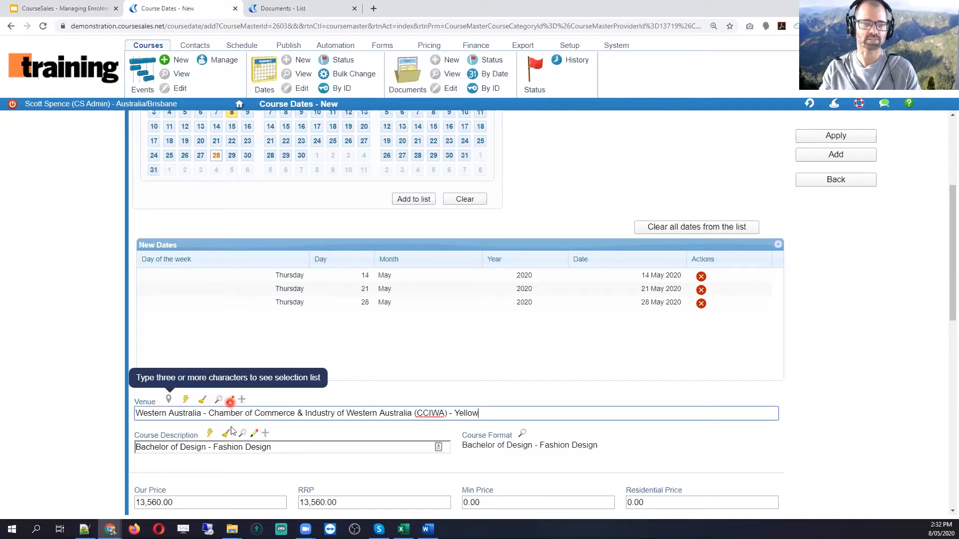
View the chosen venue's edit form and the blank form for a new venue, closing both without saving
click(231, 402)
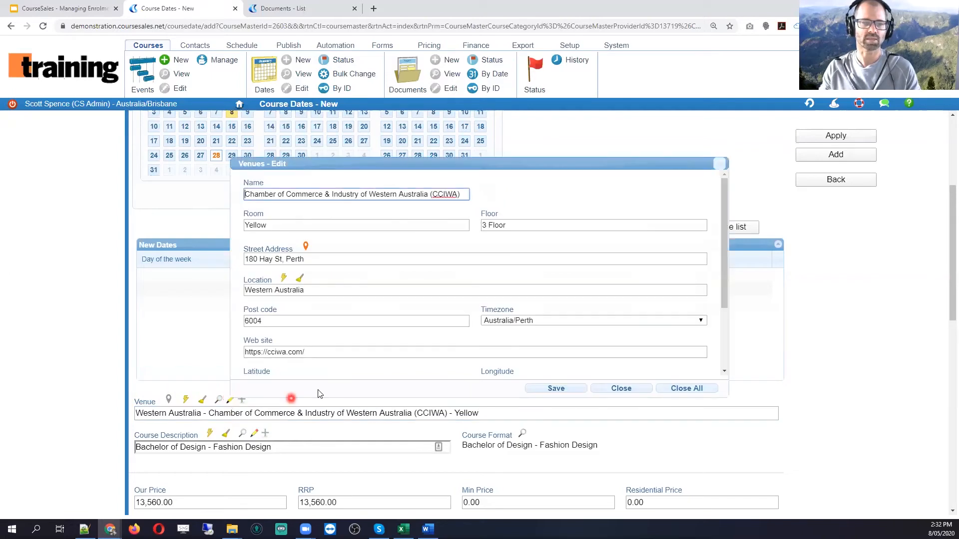
click(639, 395)
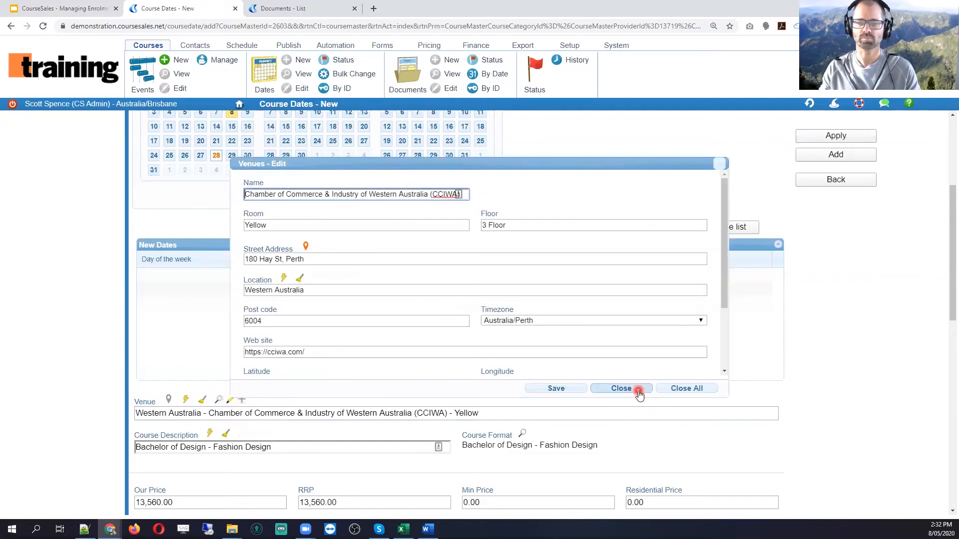
click(242, 400)
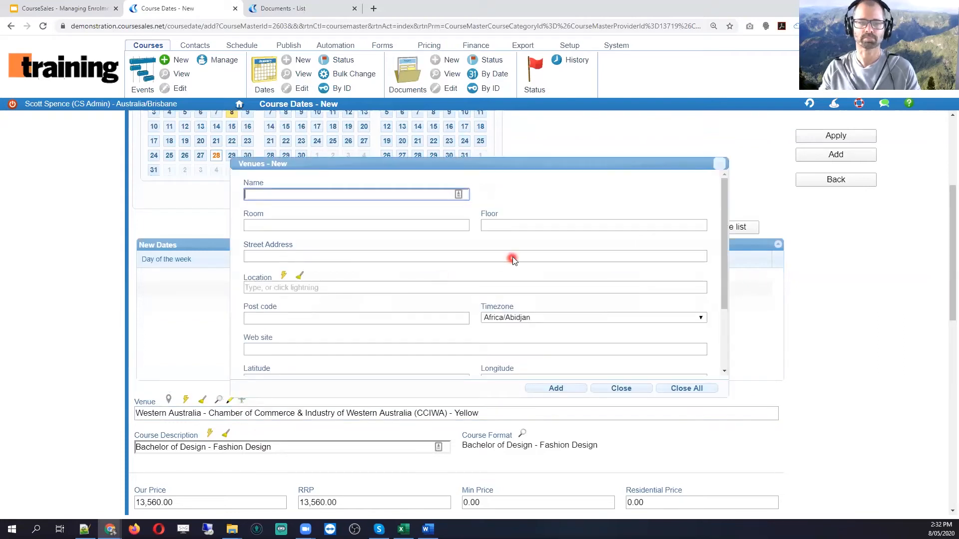
scroll(576, 279, down, 3)
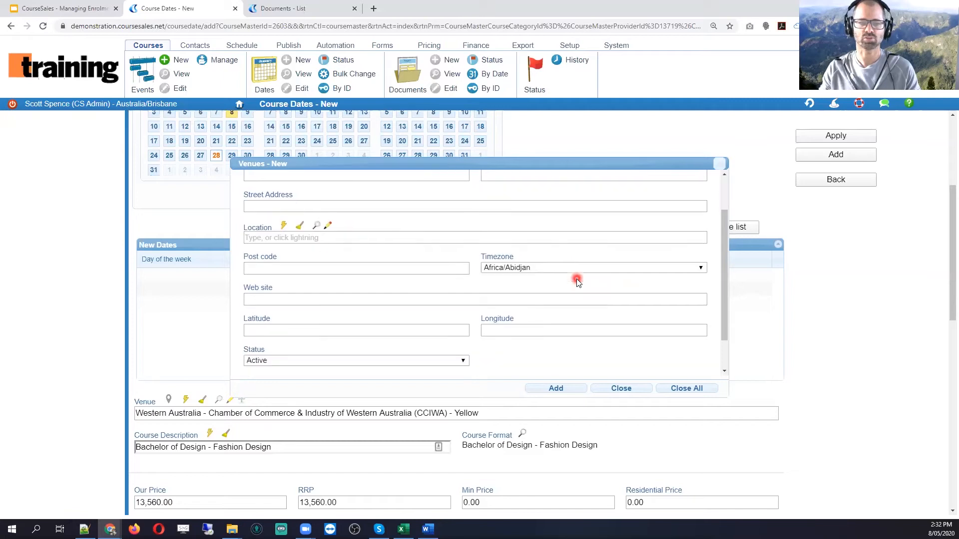
click(633, 394)
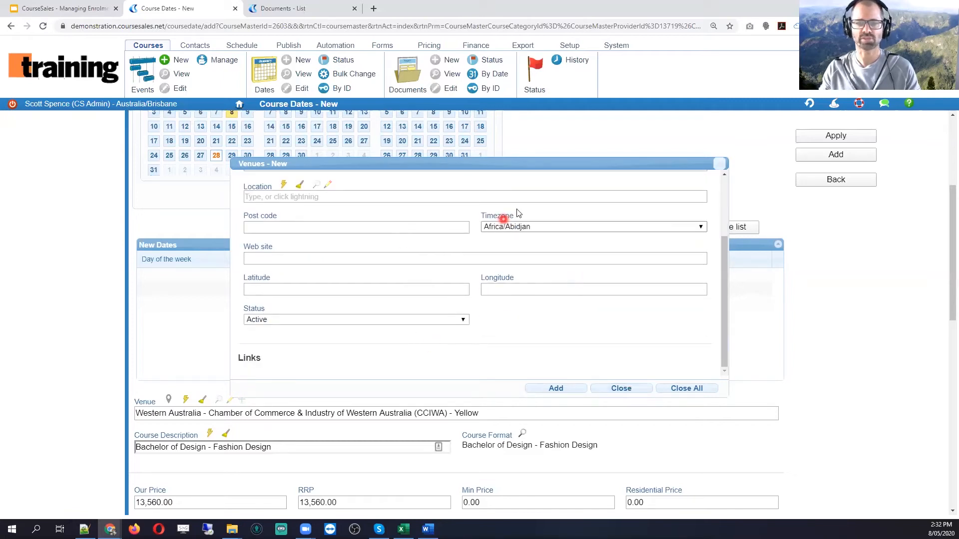
click(633, 389)
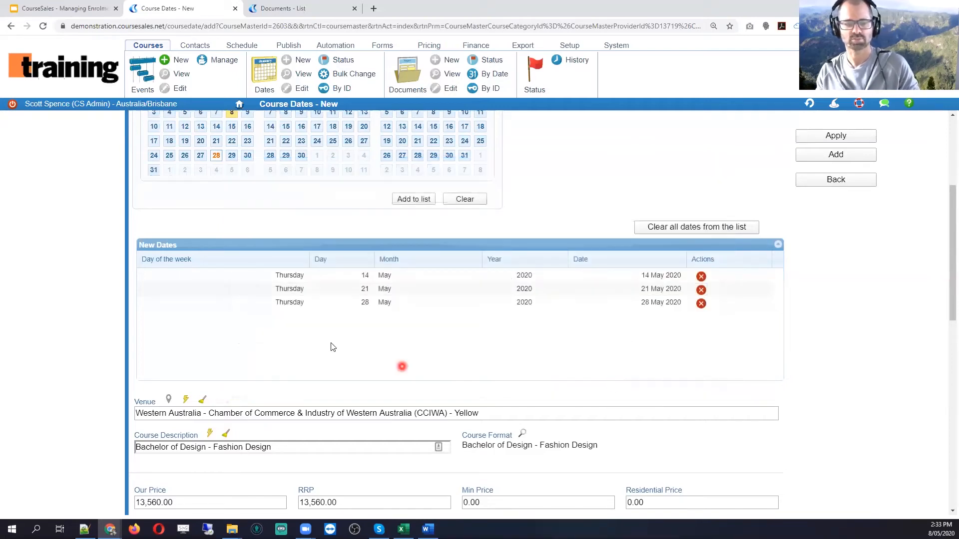
Examine the topics, modules, days and times in the Bachelor of Design - Fashion Design course format, and close its details
mouse_move(299, 433)
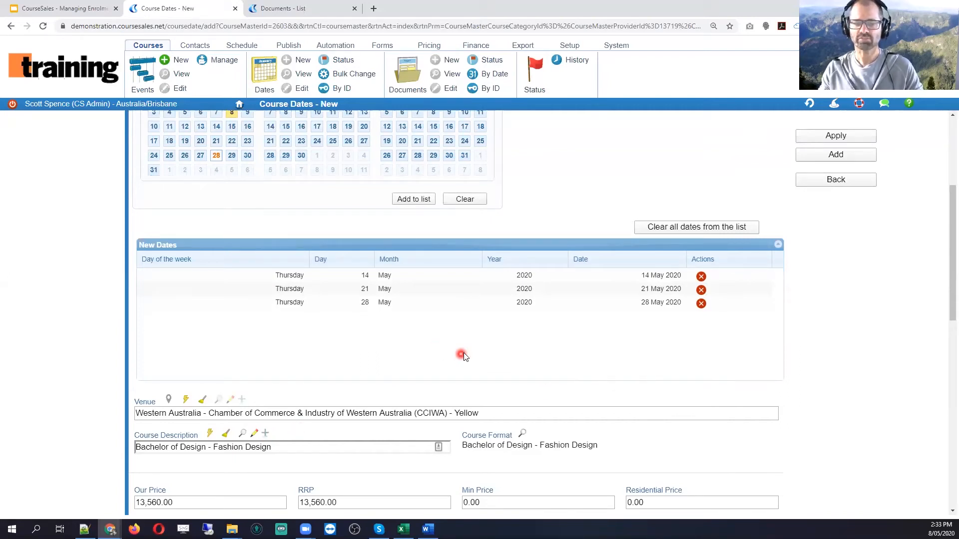
scroll(464, 352, down, 4)
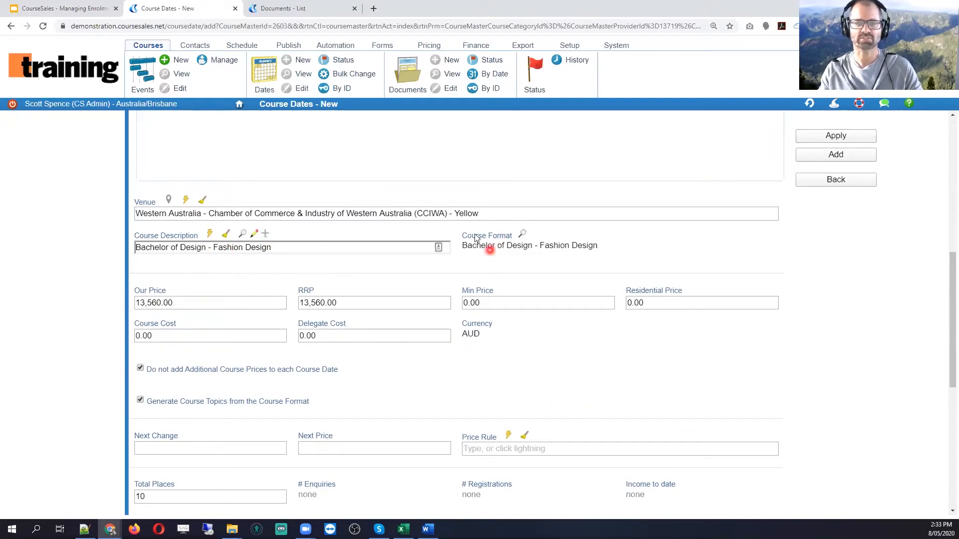
click(523, 235)
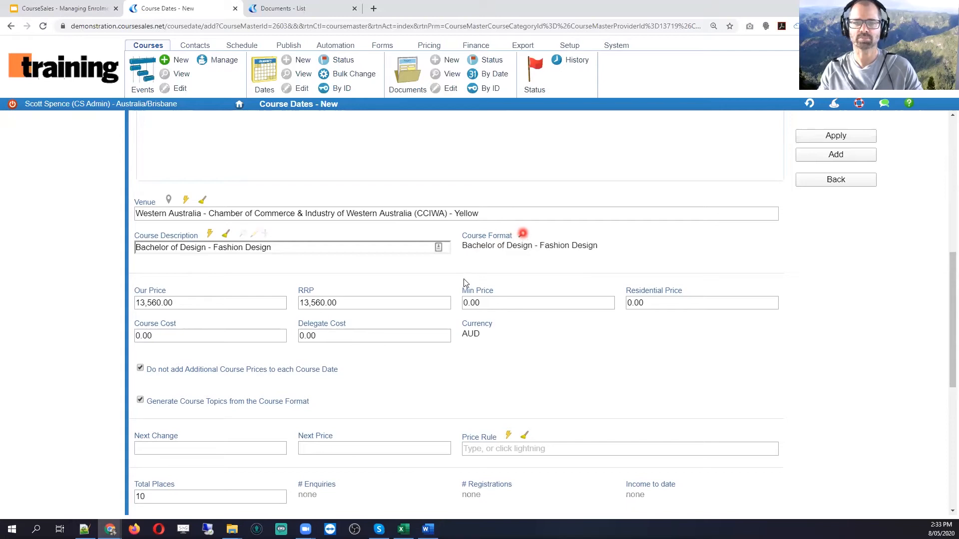
scroll(467, 236, down, 4)
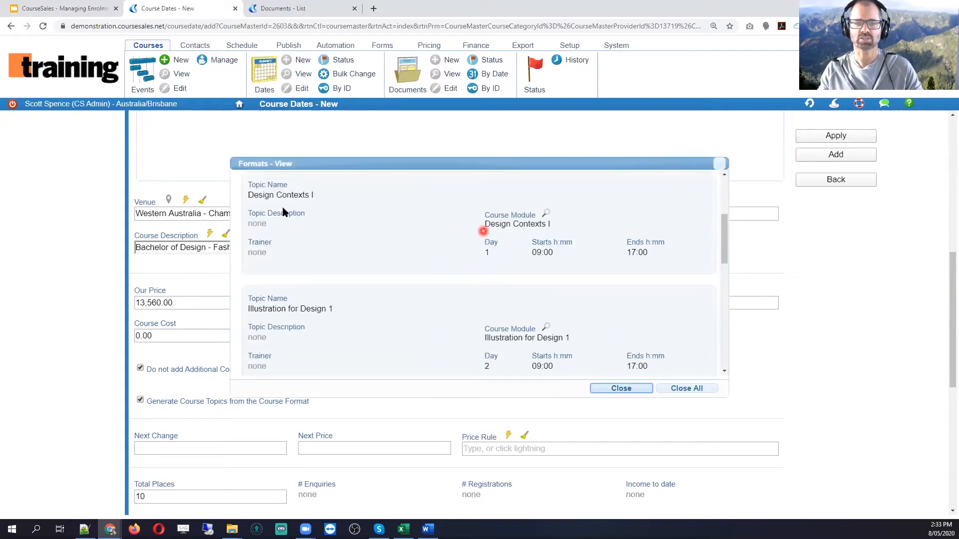
scroll(507, 284, down, 2)
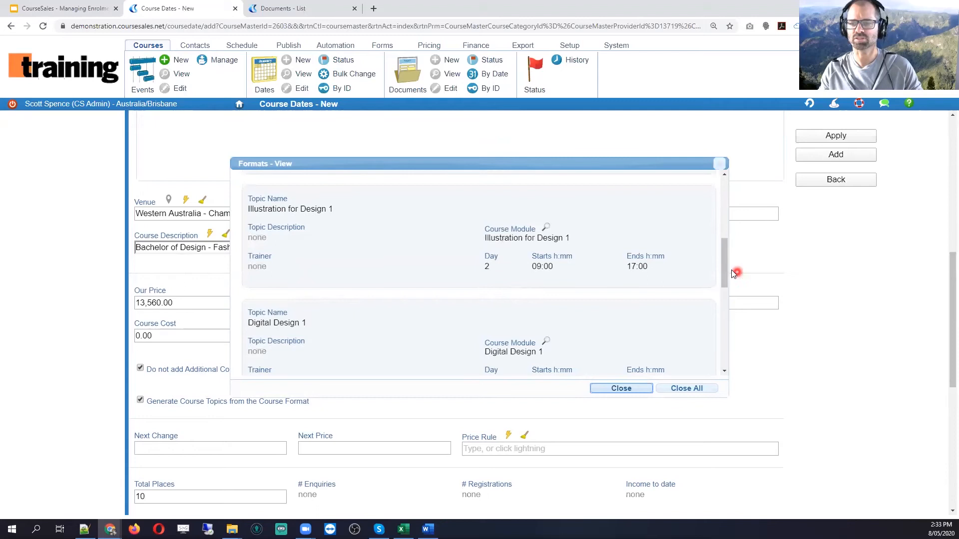
scroll(723, 268, up, 3)
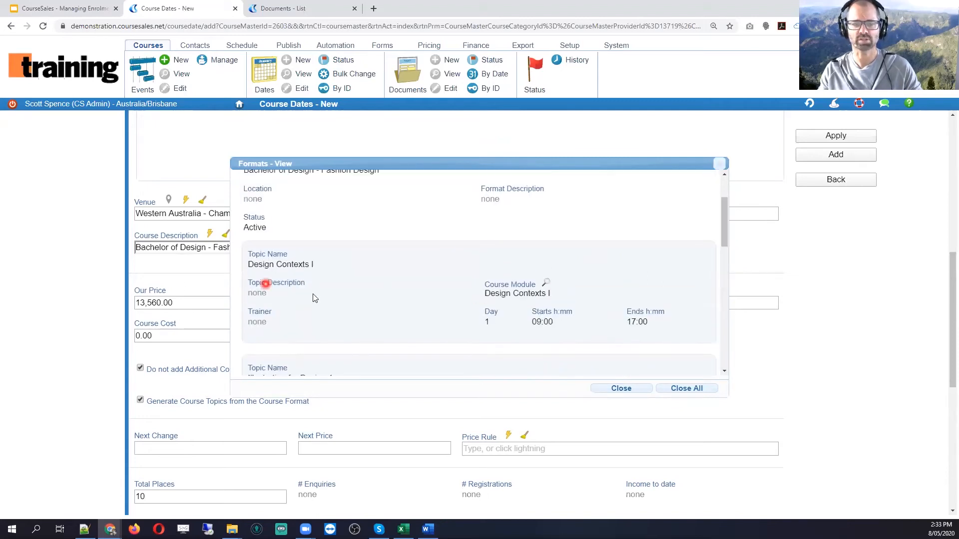
drag(723, 221, 732, 272)
drag(736, 308, 740, 361)
click(723, 164)
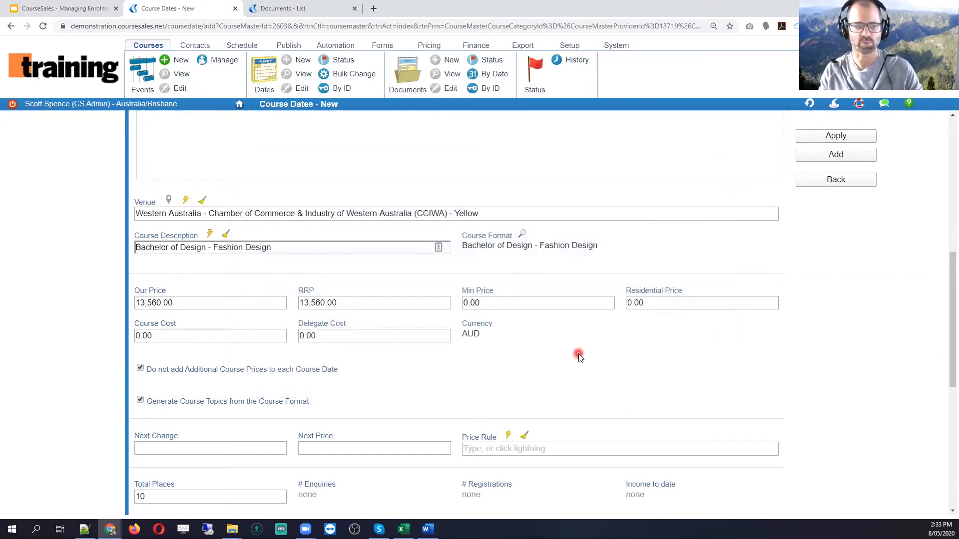
Review the pricing options, price rule, total places and catalog settings for the new course dates
scroll(580, 357, down, 2)
scroll(580, 358, down, 1)
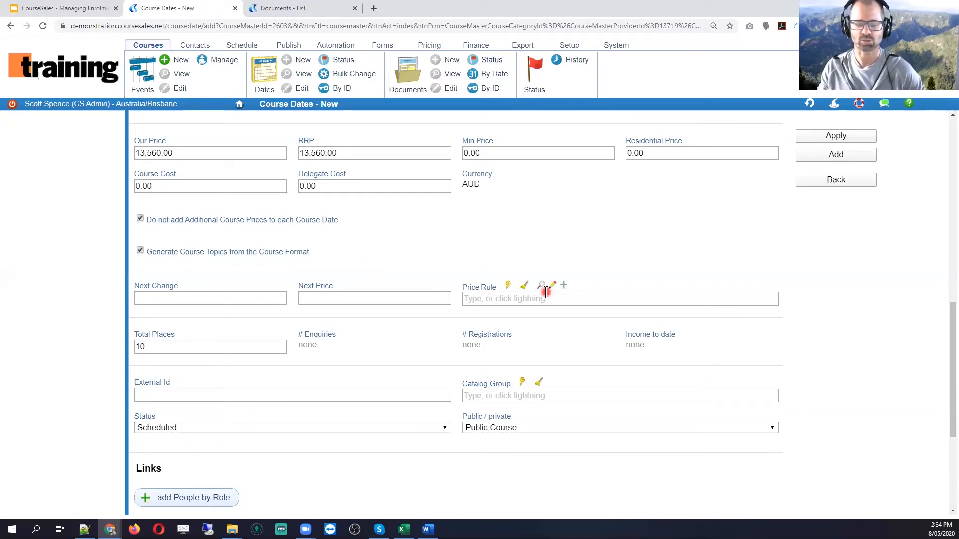
scroll(547, 293, down, 1)
scroll(547, 292, down, 1)
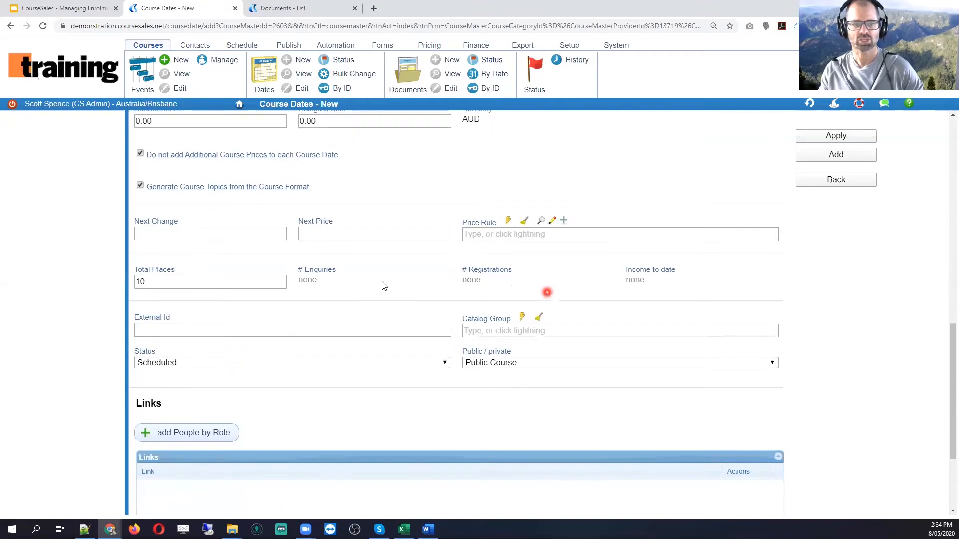
click(150, 247)
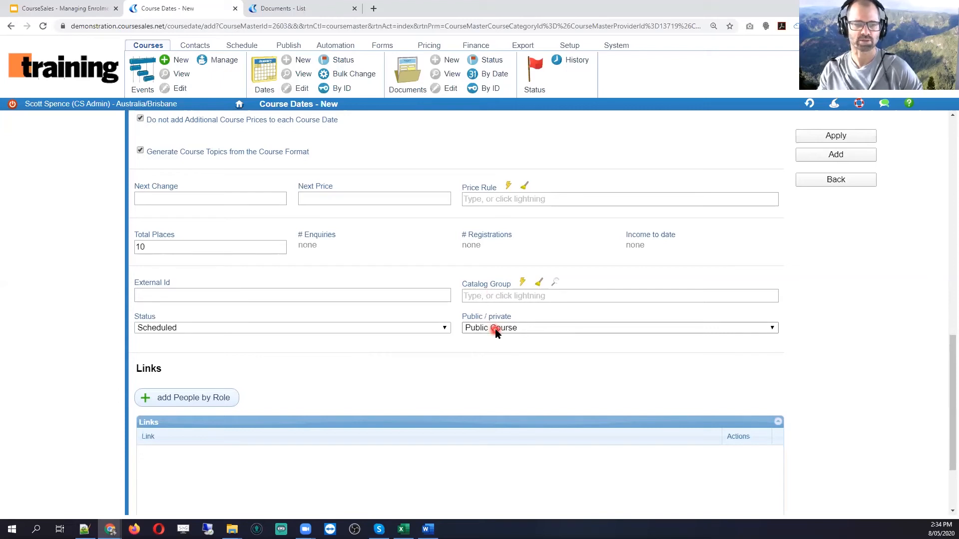
Try the Cancelled status for the new course dates and set it back to Scheduled
click(171, 328)
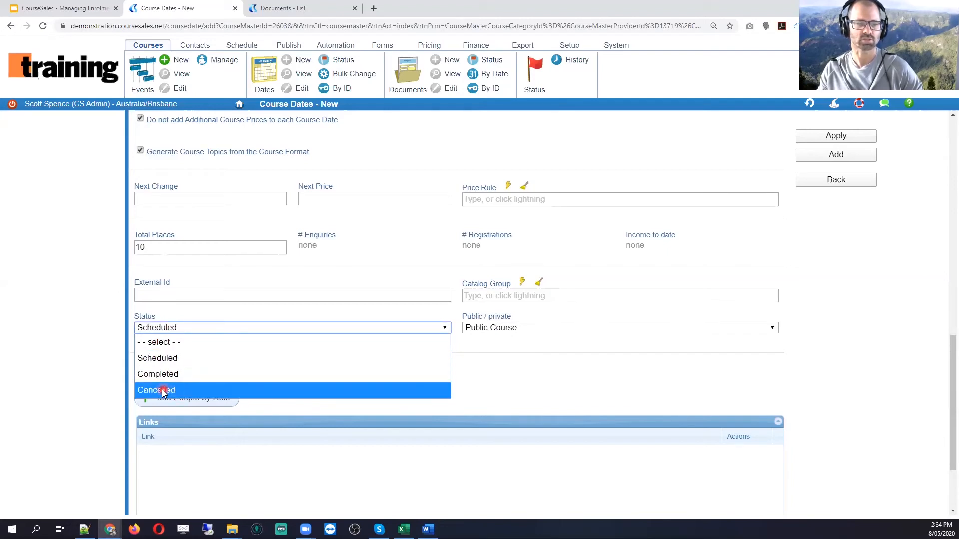
click(137, 390)
click(190, 328)
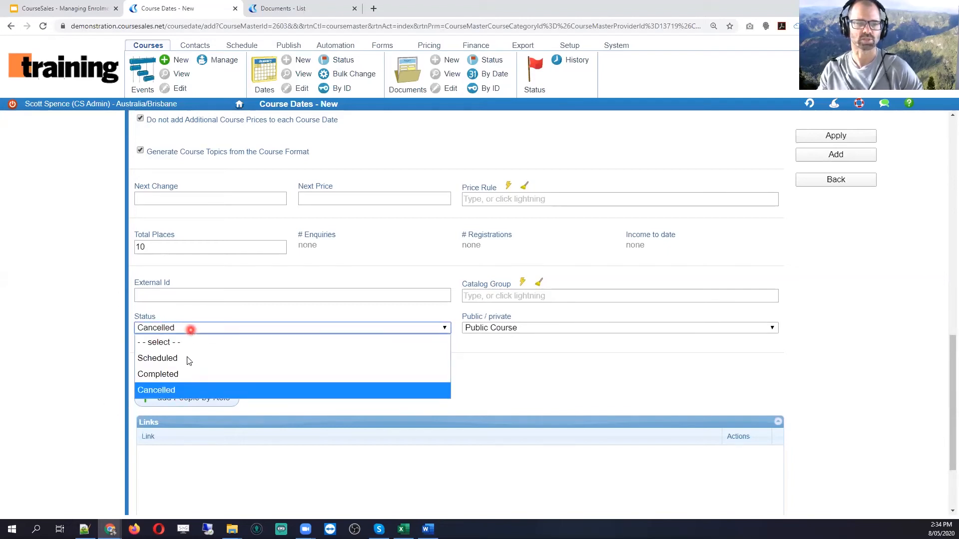
click(187, 360)
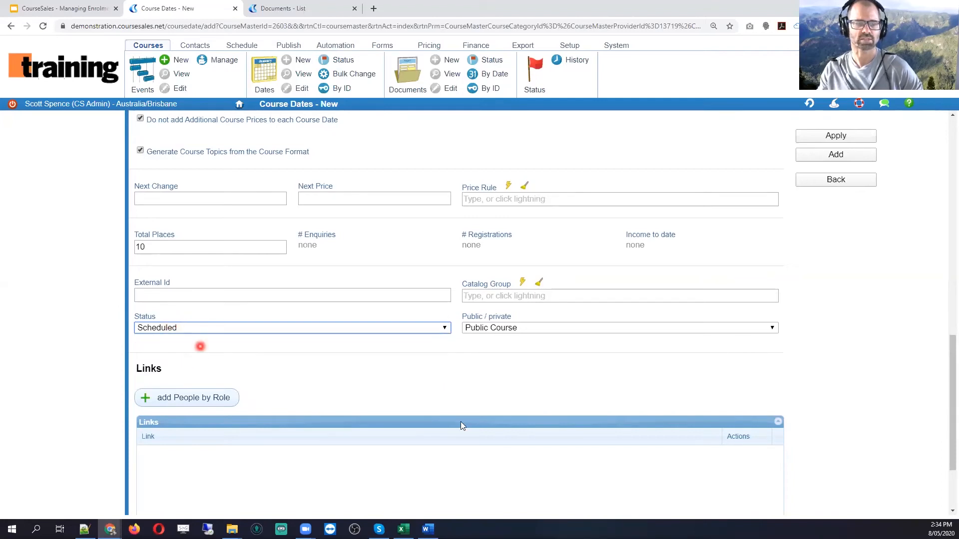
Search the people links for "trainer" and link the last listed person in the Trainer role to the new course dates
scroll(532, 396, down, 2)
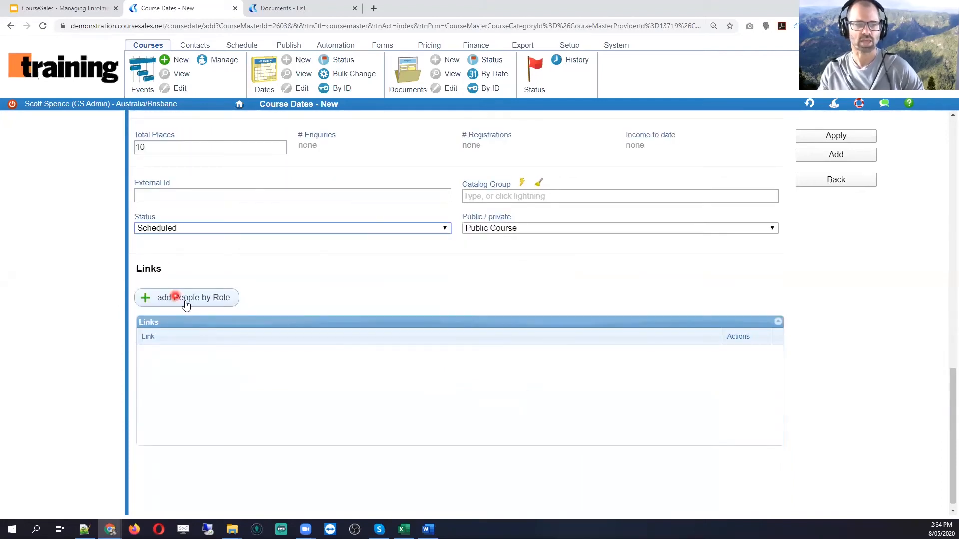
click(175, 298)
click(256, 216)
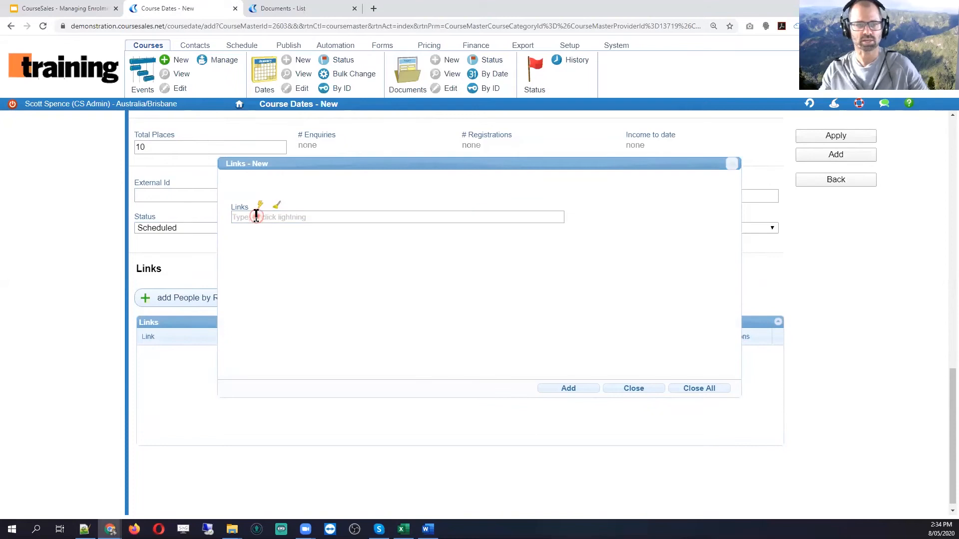
text(trainer)
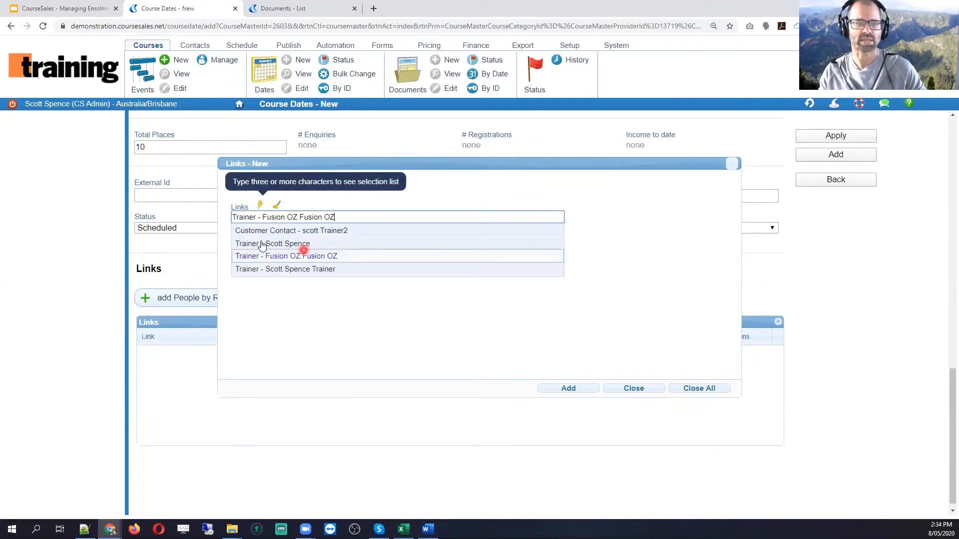
click(285, 270)
click(564, 391)
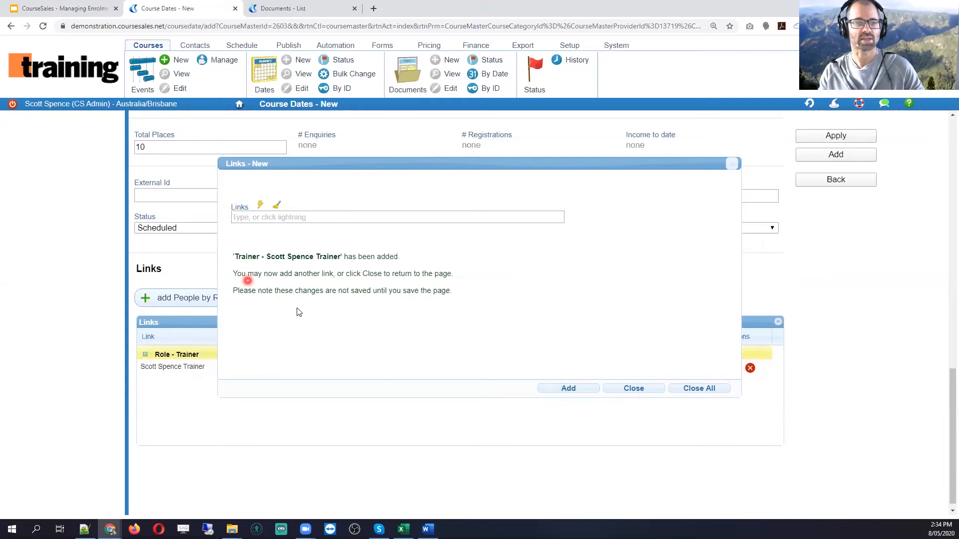
click(642, 390)
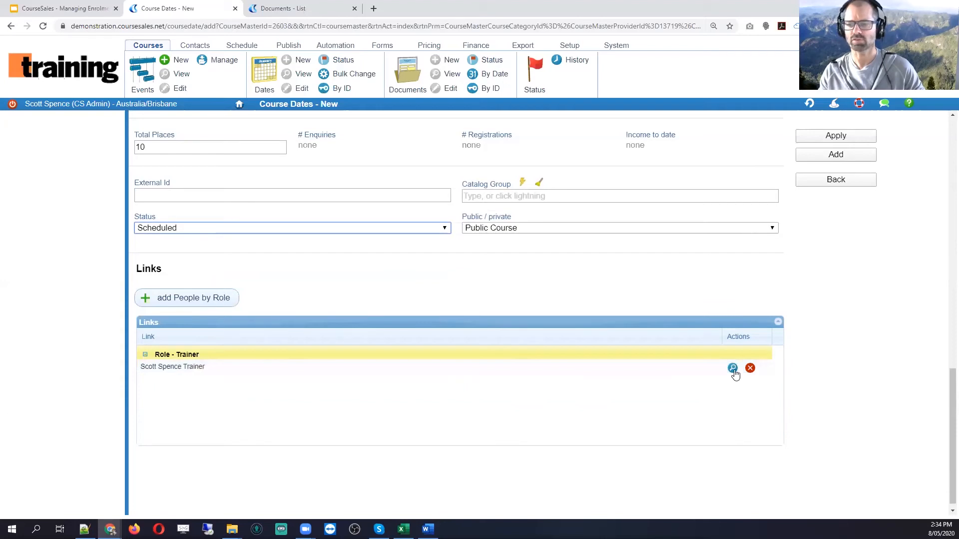
View the login details of the linked trainer down to the status and links, and close them
click(733, 368)
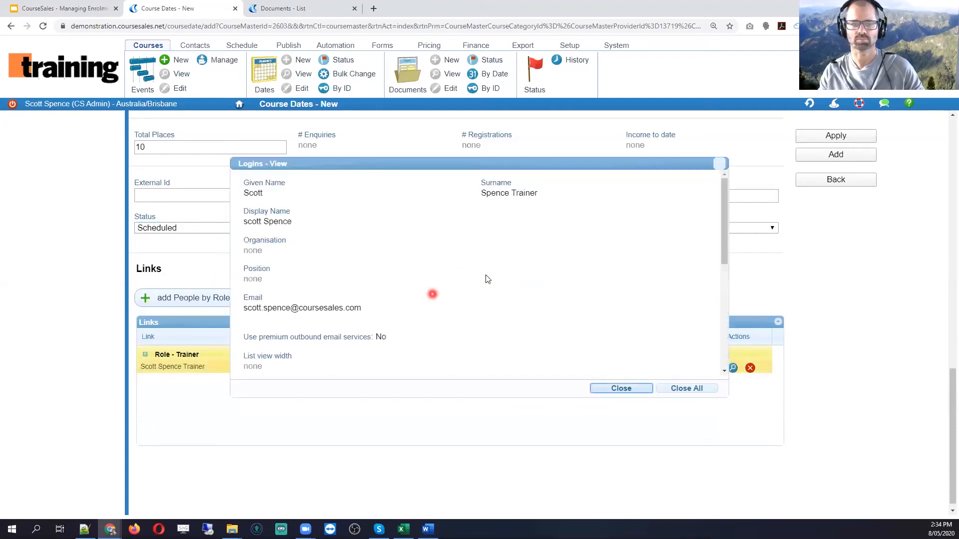
scroll(488, 278, down, 5)
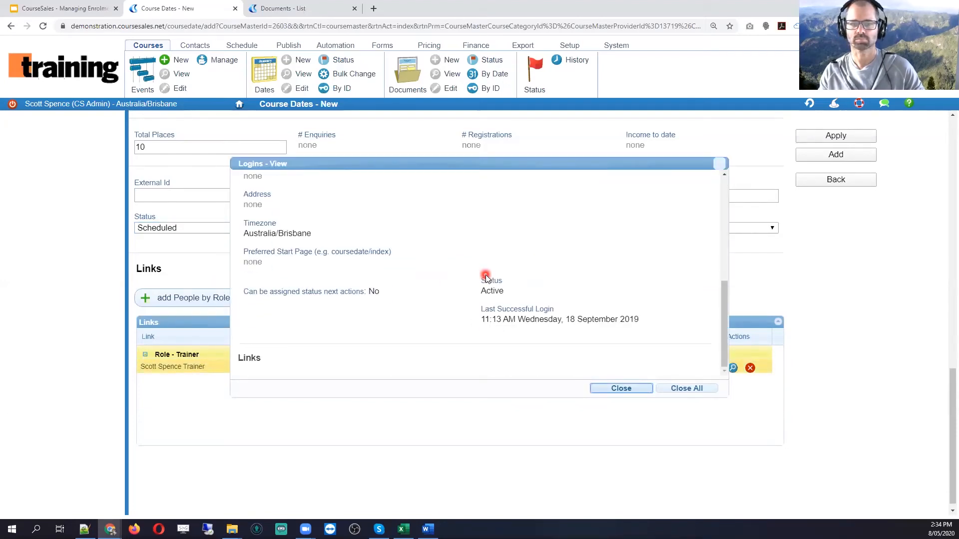
scroll(485, 277, up, 5)
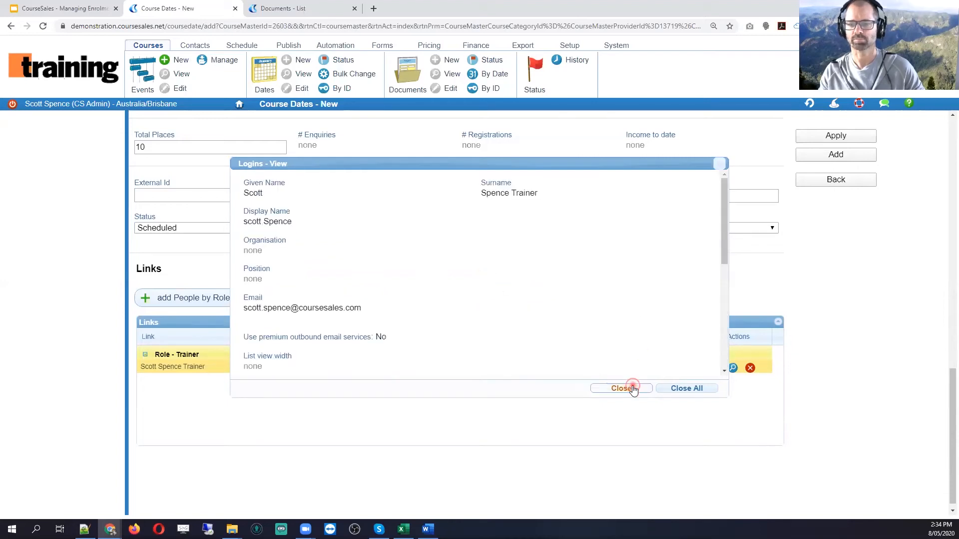
click(632, 389)
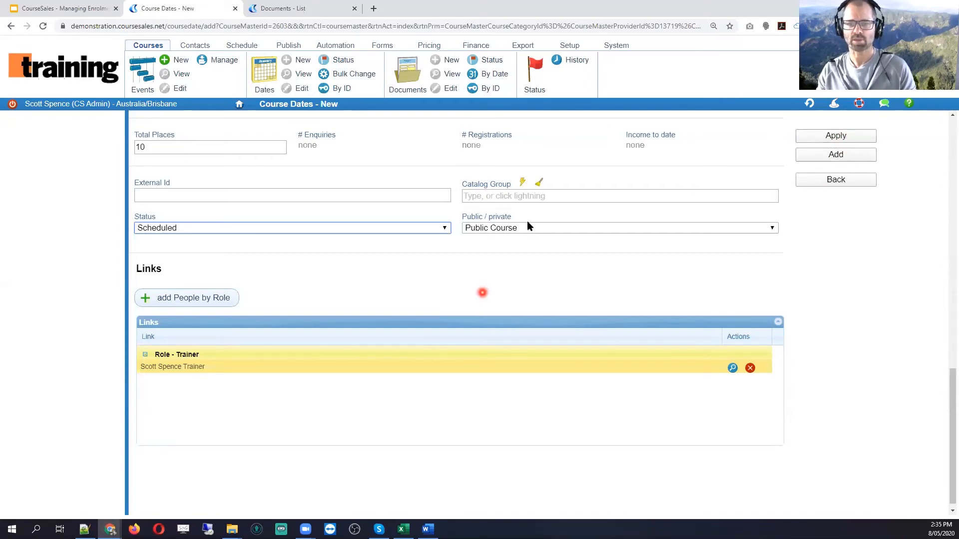
Check the dates, venue and course description of the new course dates and add them to the course master
scroll(627, 229, up, 10)
scroll(630, 234, down, 2)
scroll(395, 319, down, 1)
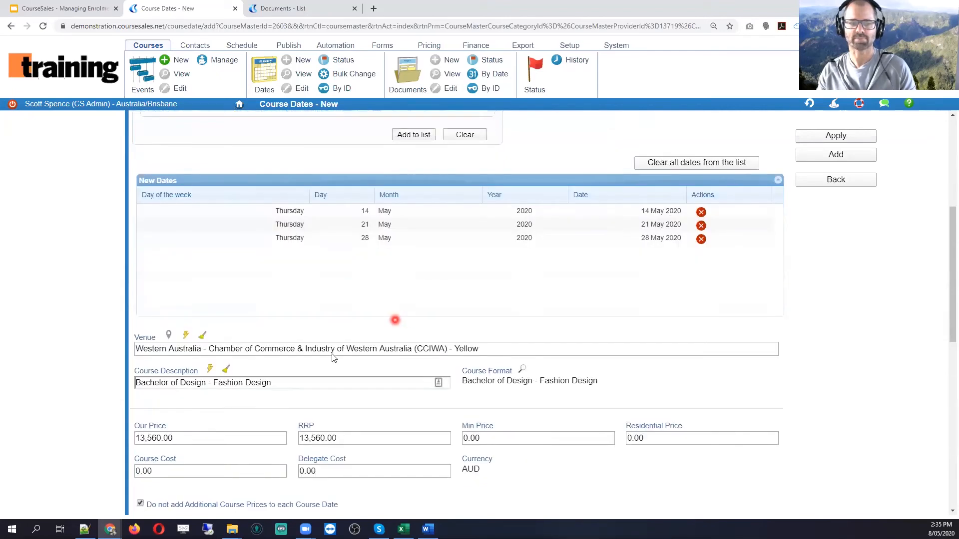
scroll(333, 359, down, 1)
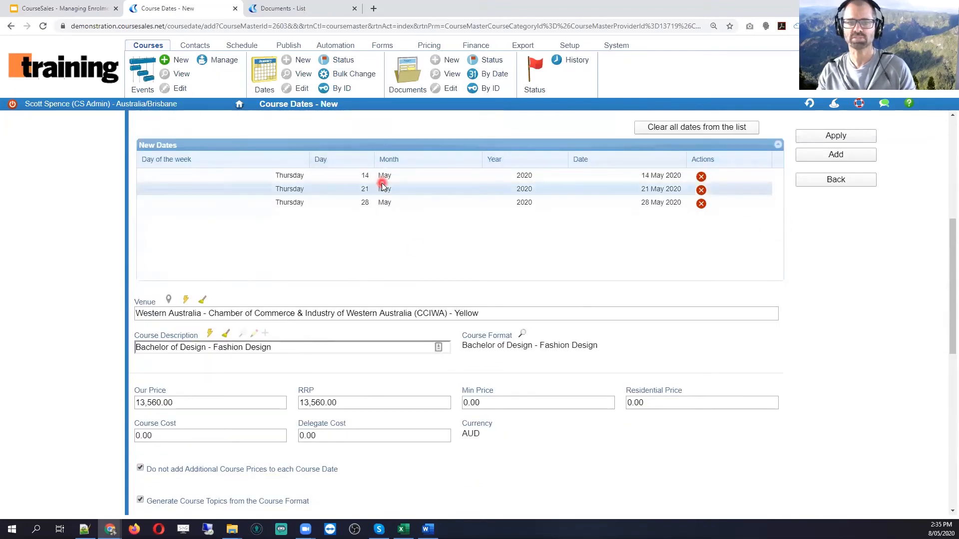
click(850, 155)
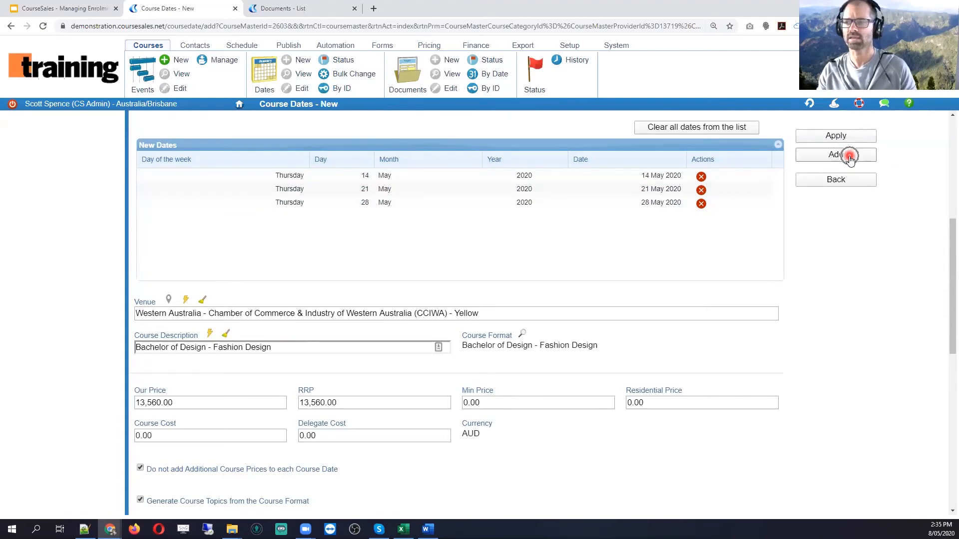
click(850, 159)
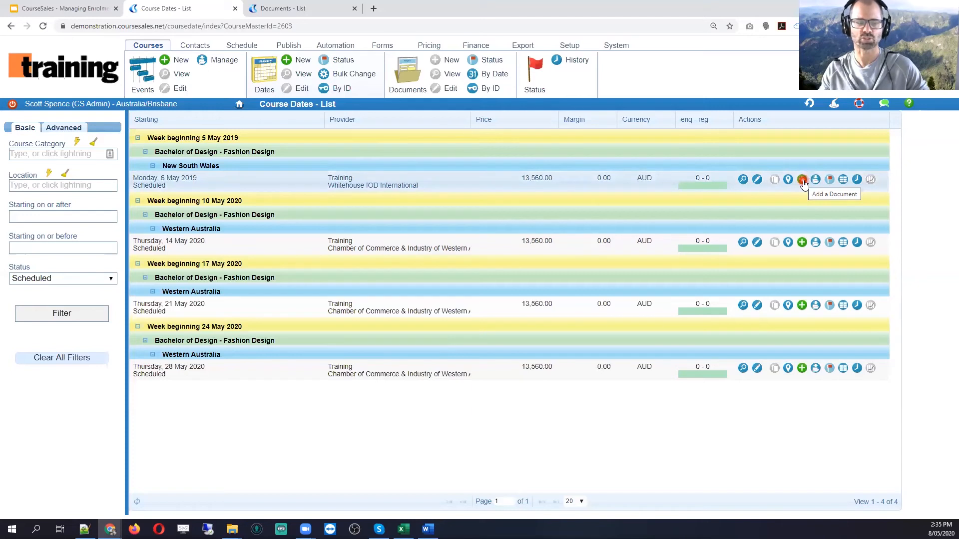
Edit the 6 May 2019 Fashion Design course date and set its start date to 1 Jan 2020
click(479, 415)
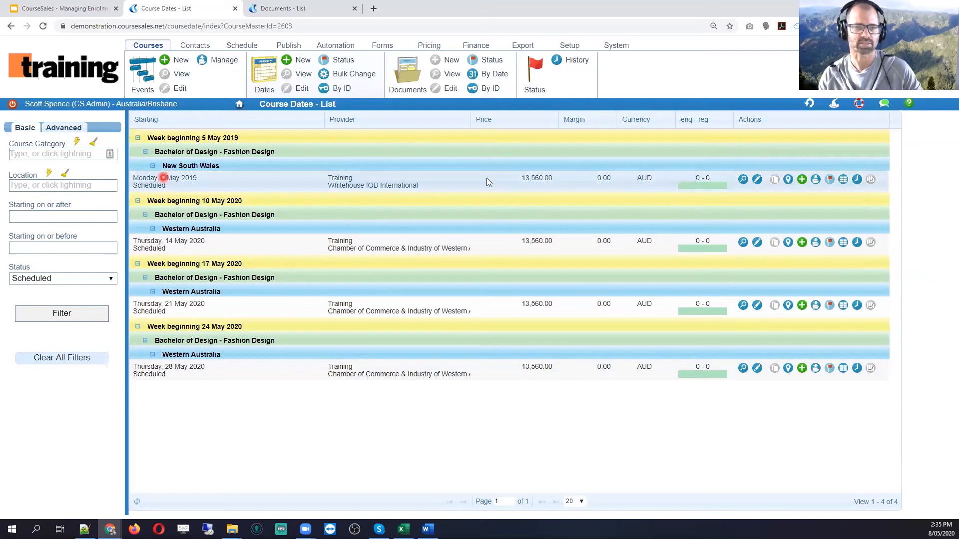
click(758, 179)
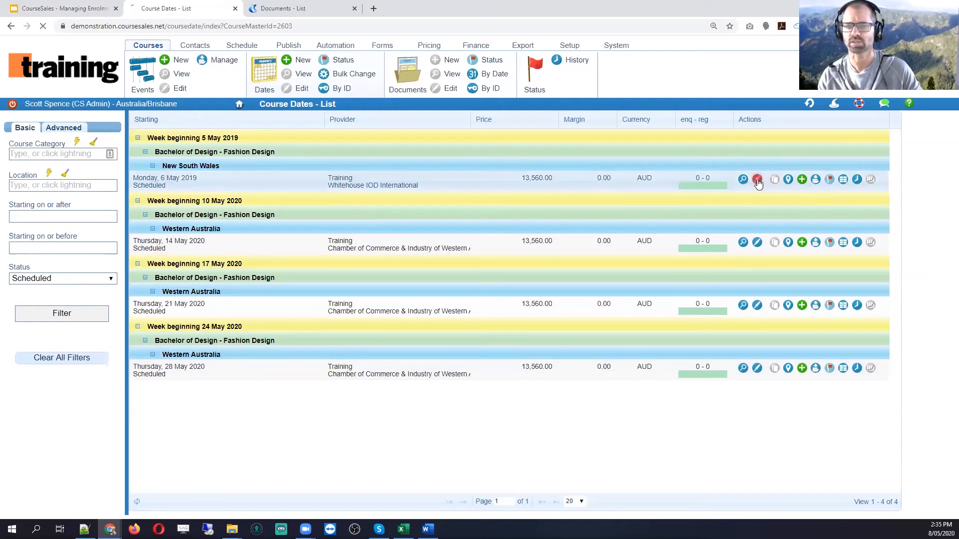
click(373, 300)
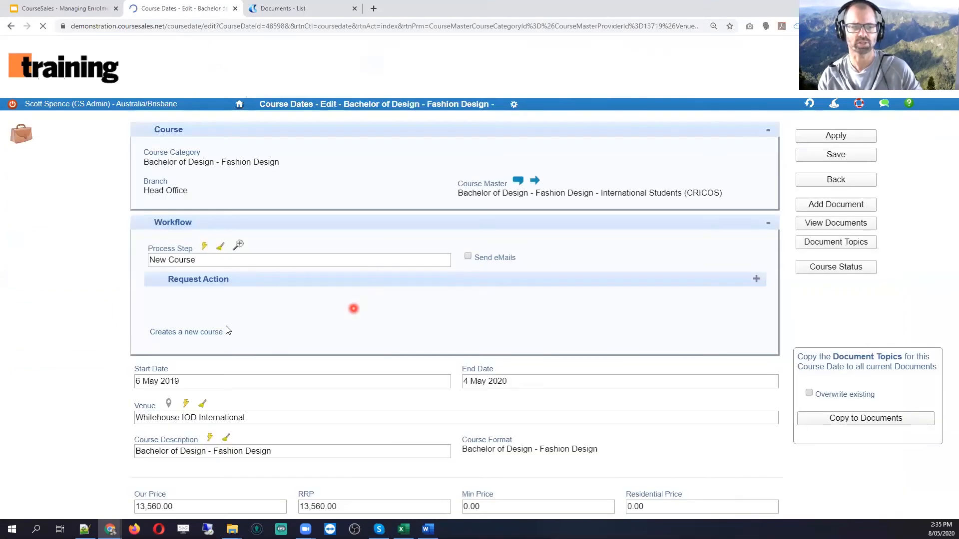
scroll(162, 368, down, 1)
click(163, 332)
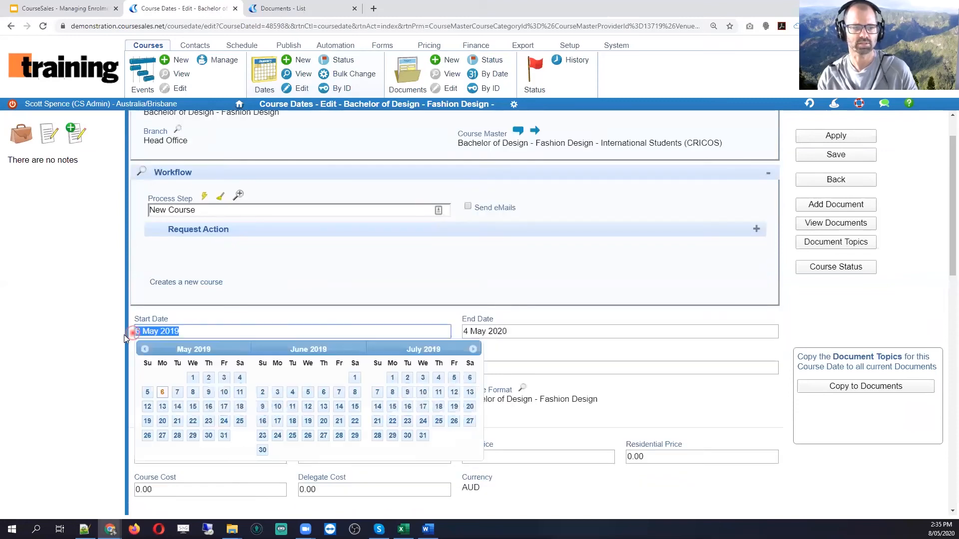
text(1 a)
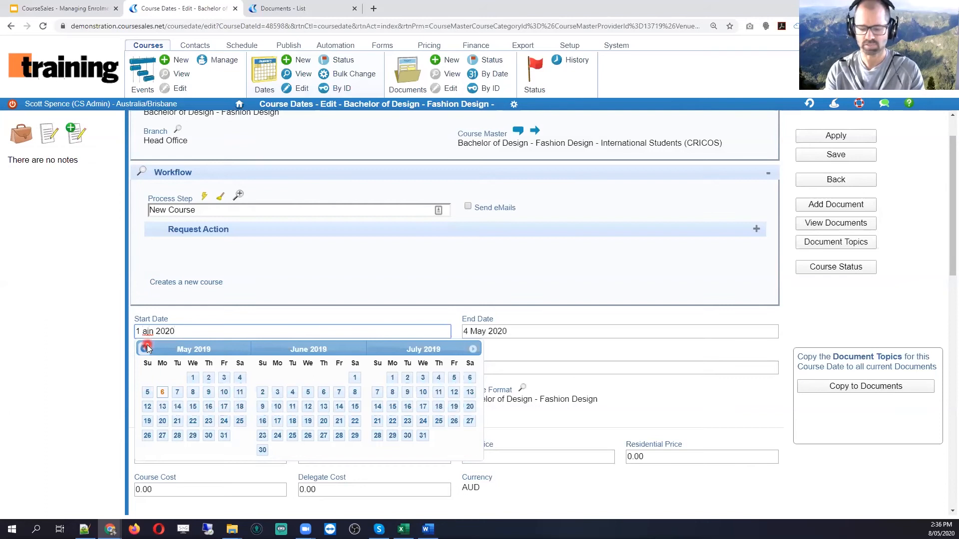
key(BackSpace)
key(BackSpace)
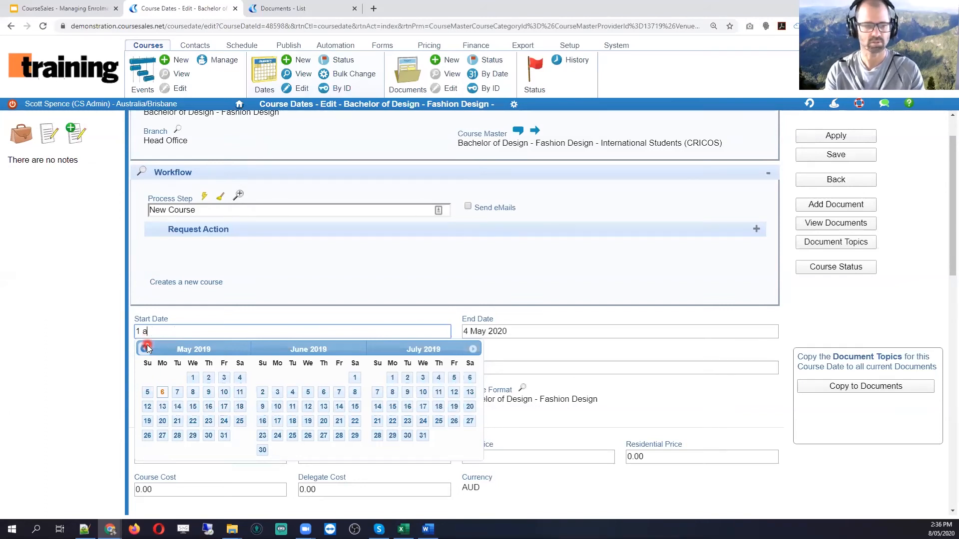
text(2020)
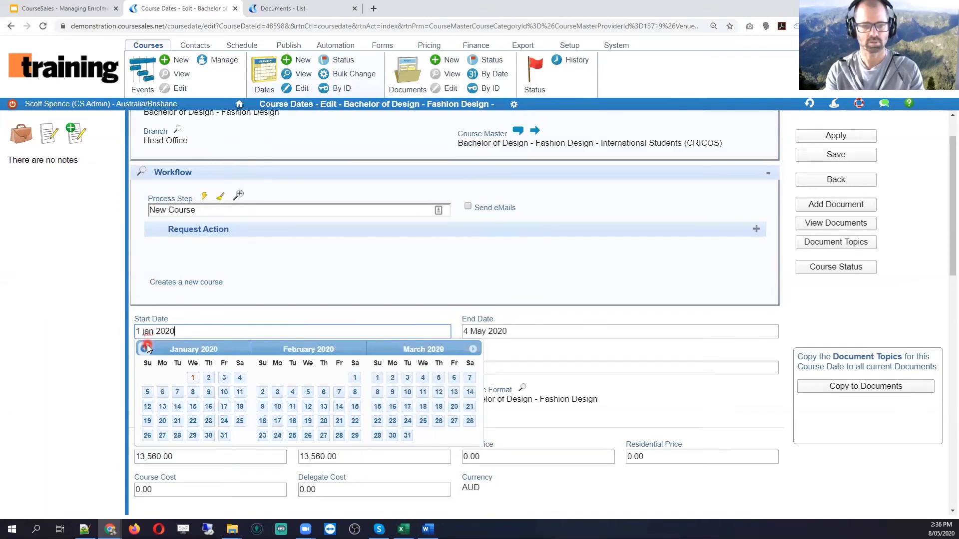
Set the course date's end date to 31 Dec 2020 and save the changes
key(Tab)
text(31)
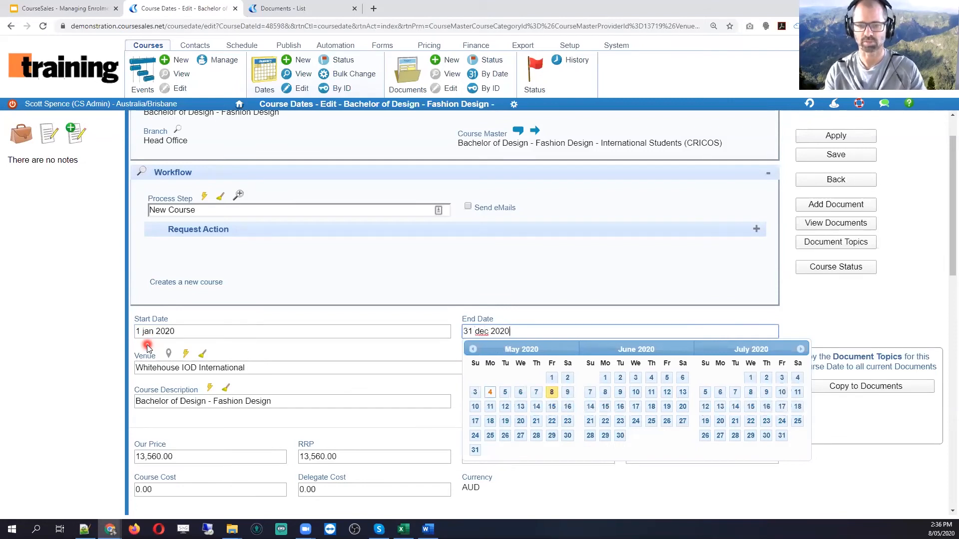
click(804, 295)
click(844, 138)
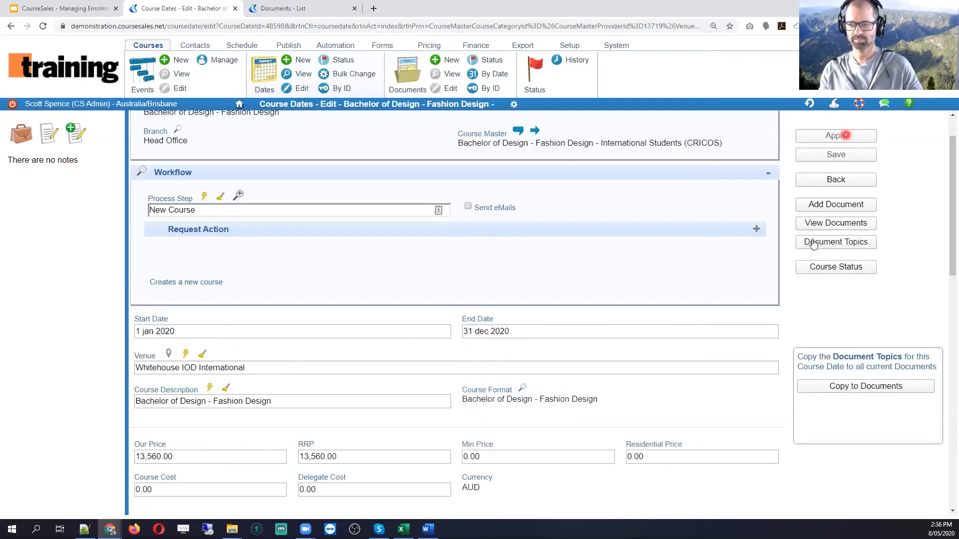
click(786, 309)
click(822, 155)
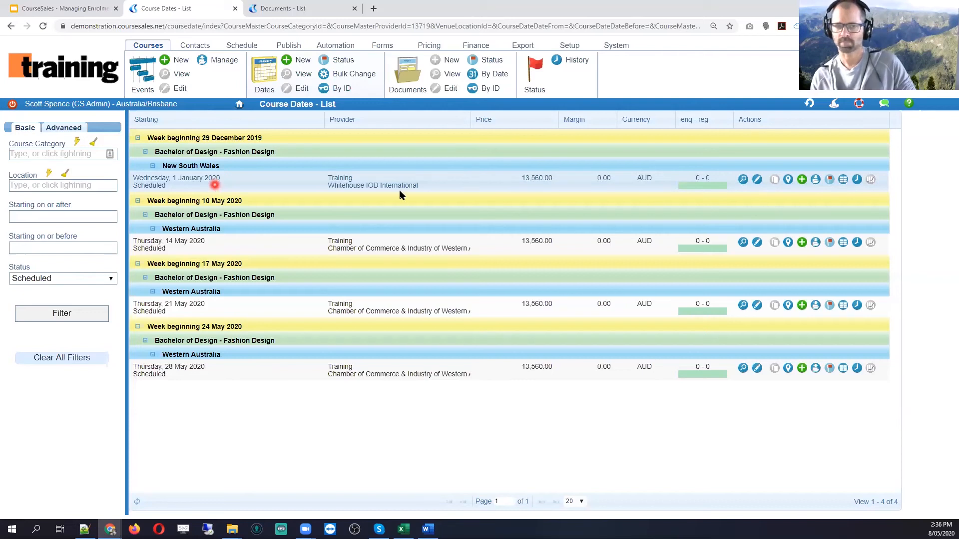
Reopen the 1 January 2020 course date, examine the dates and times of its Design Contexts I topic, and close the topic without changes
click(758, 181)
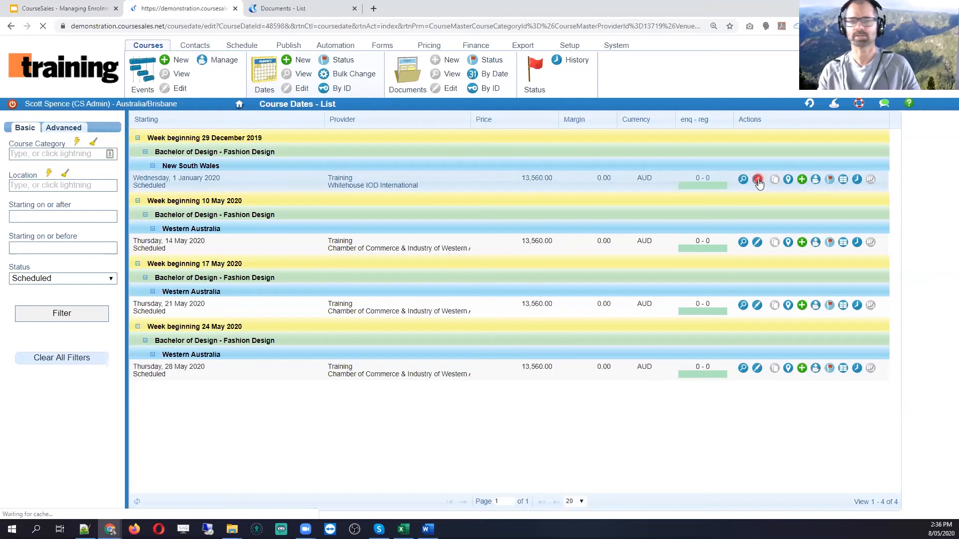
scroll(434, 271, down, 10)
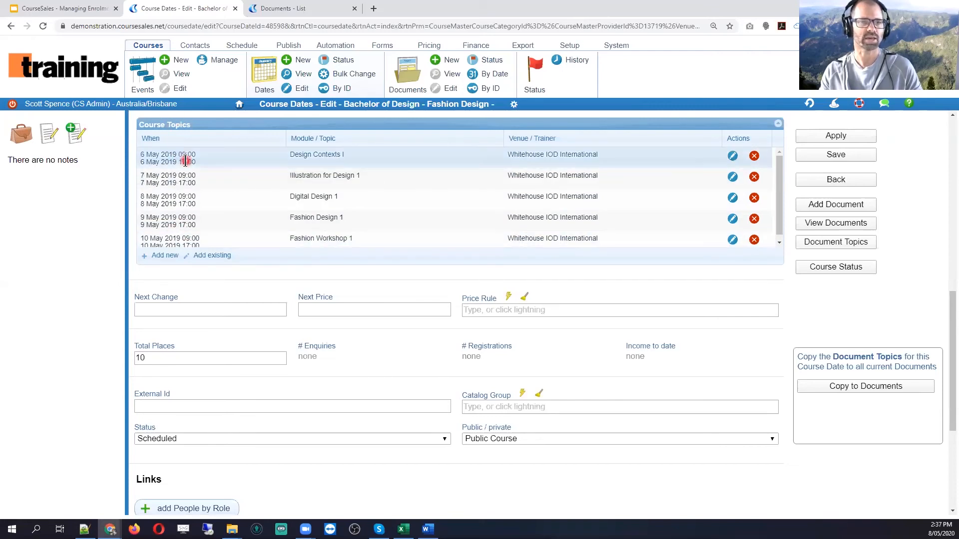
click(732, 158)
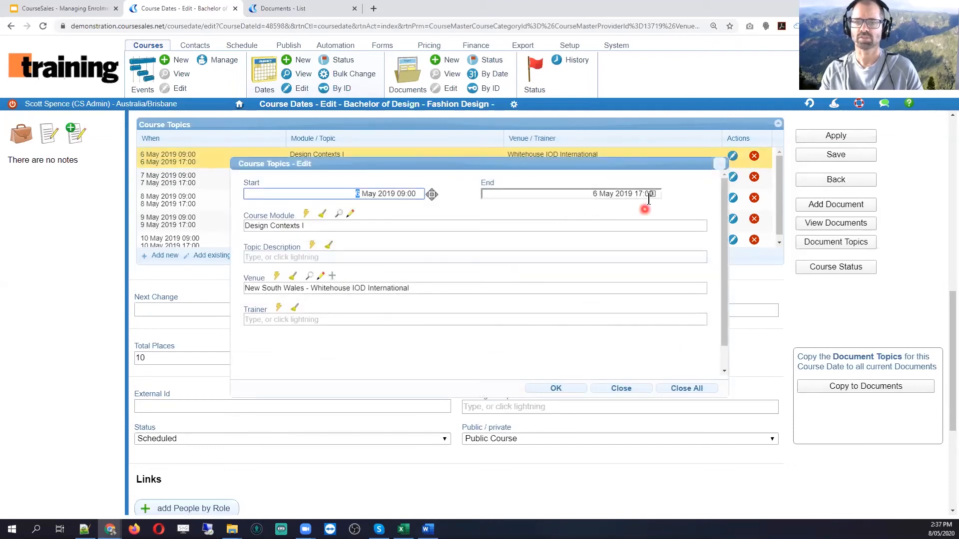
click(641, 195)
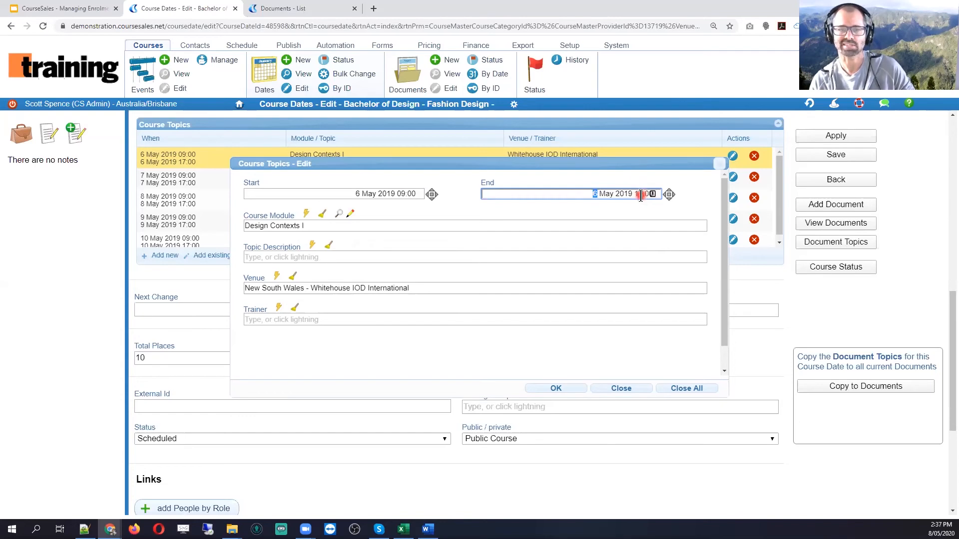
click(633, 391)
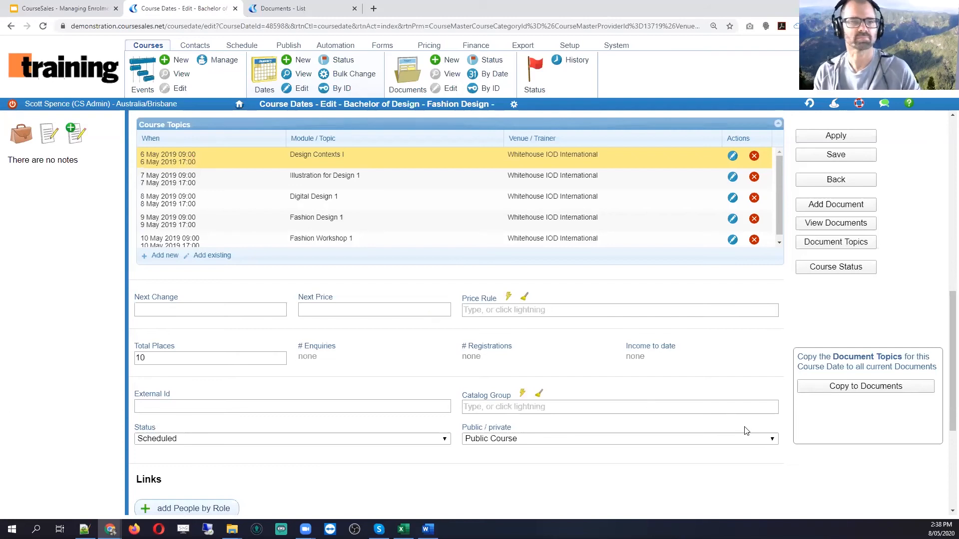
click(722, 312)
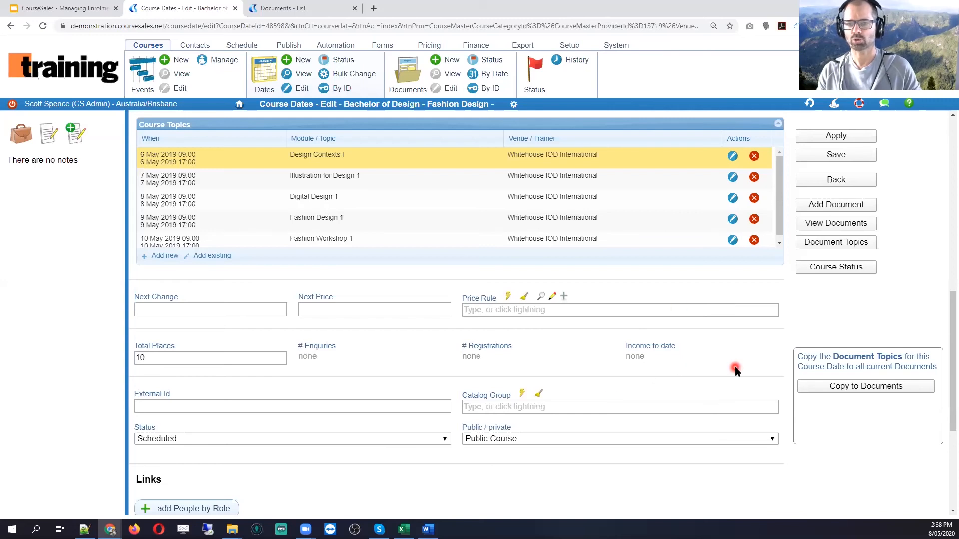
List the course dates of all courses and filter them to those with 5 to 20 registrations
click(255, 77)
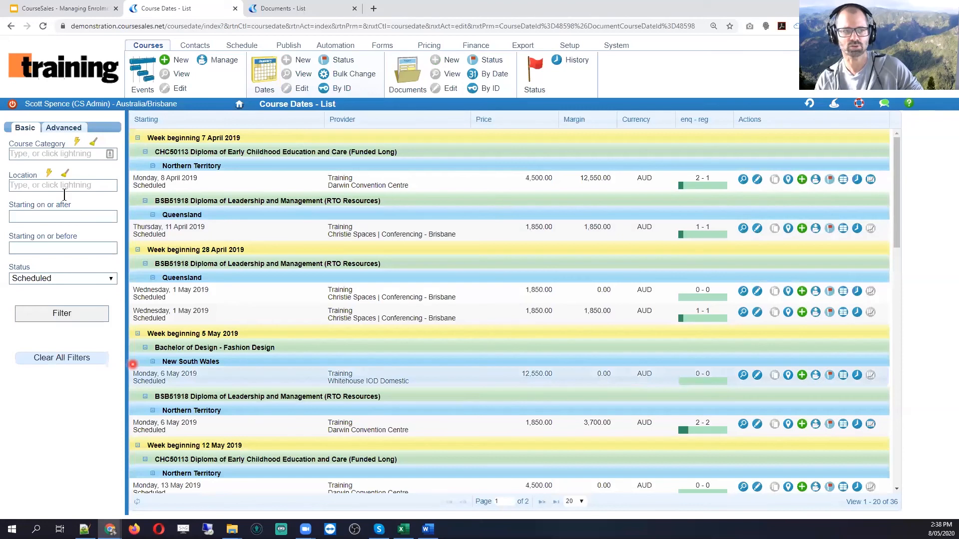
click(60, 131)
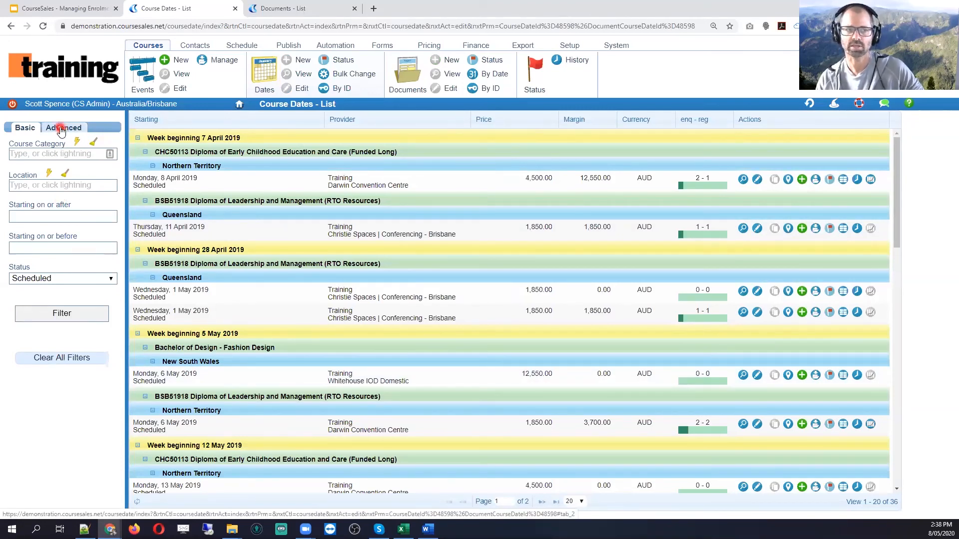
click(42, 220)
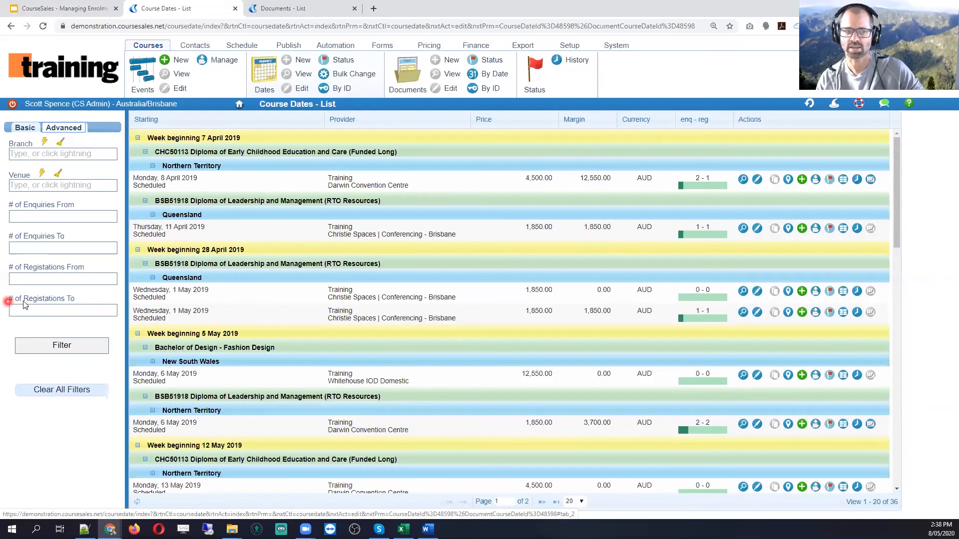
click(52, 281)
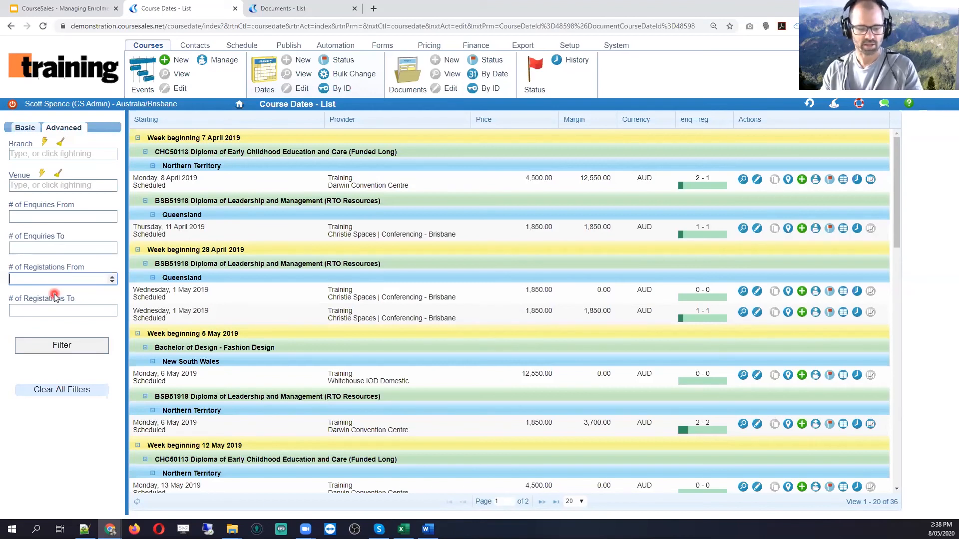
text(5)
click(43, 310)
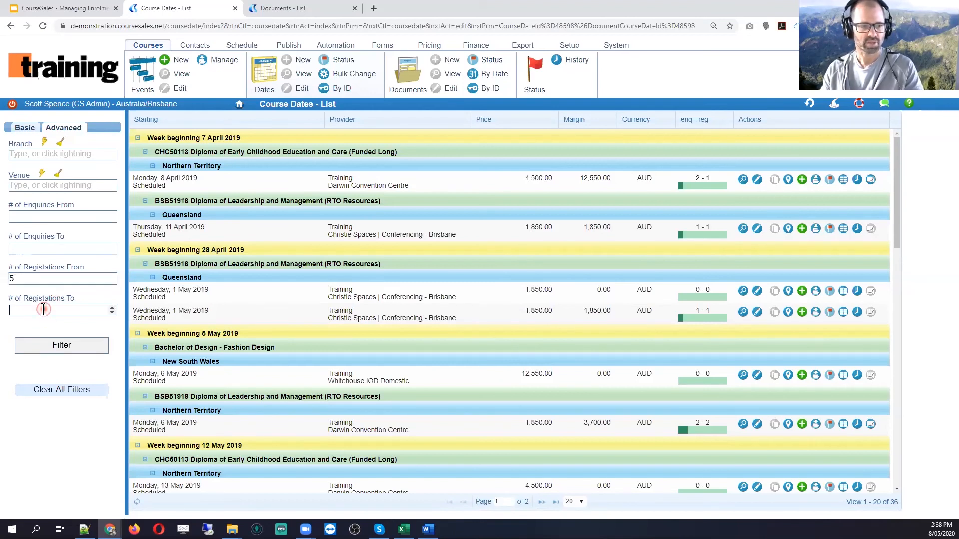
text(20)
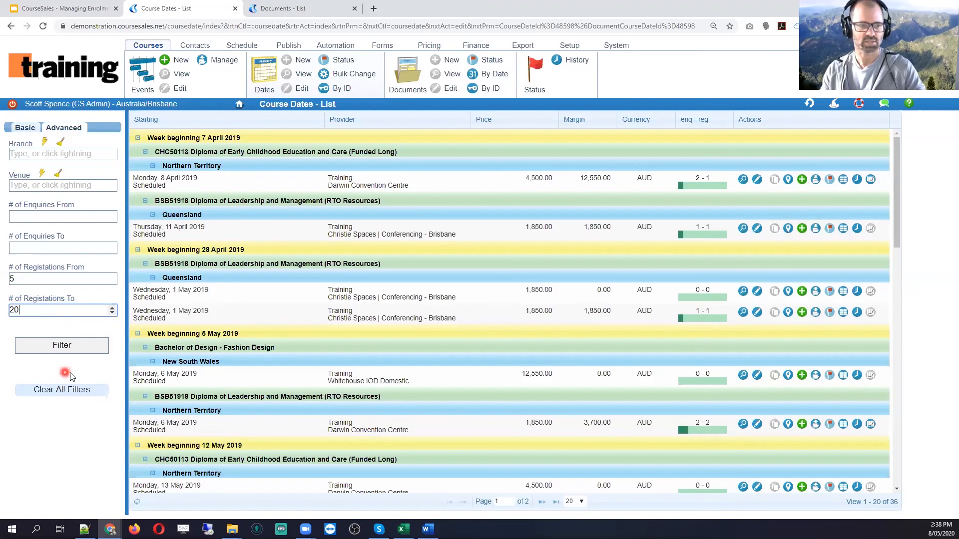
click(70, 348)
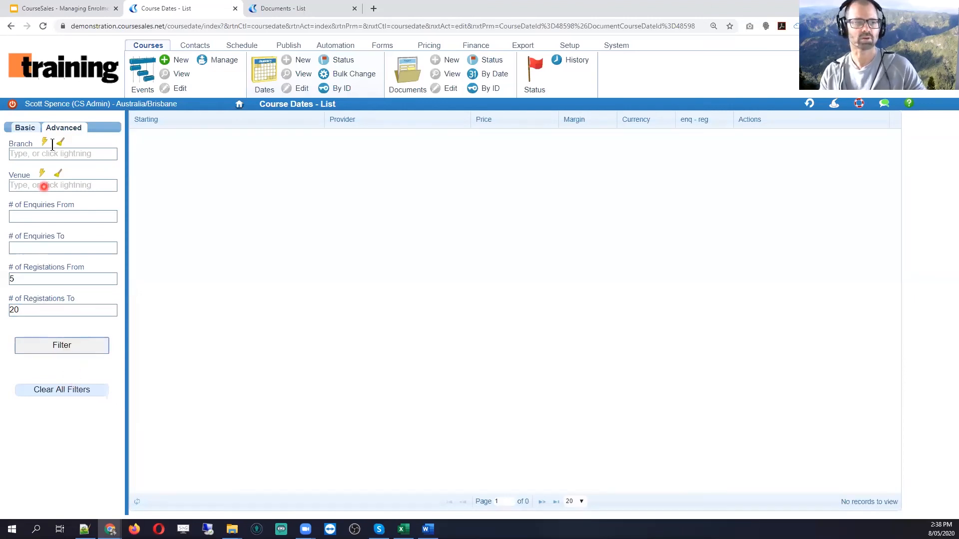
Change the status filter to Completed and reapply the course date filters
click(25, 128)
click(43, 279)
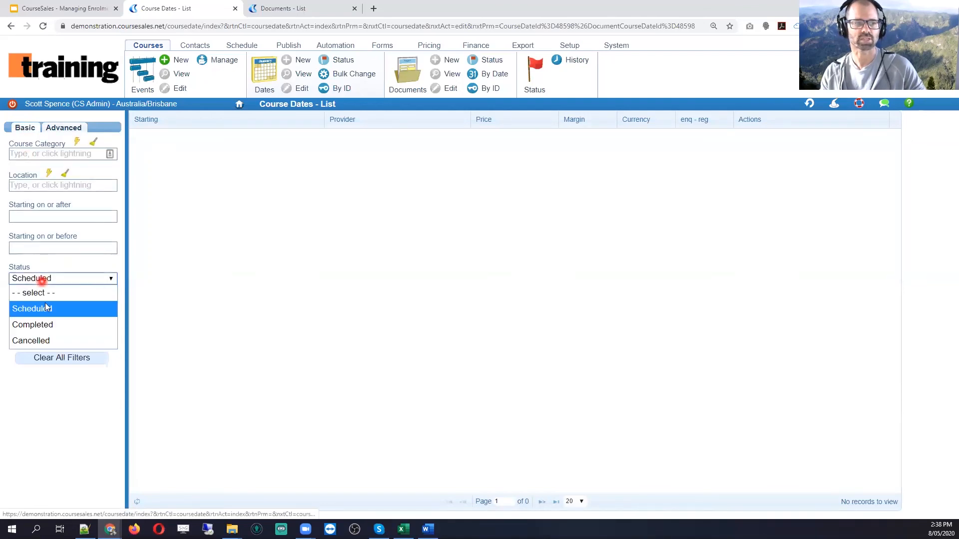
click(48, 325)
click(62, 313)
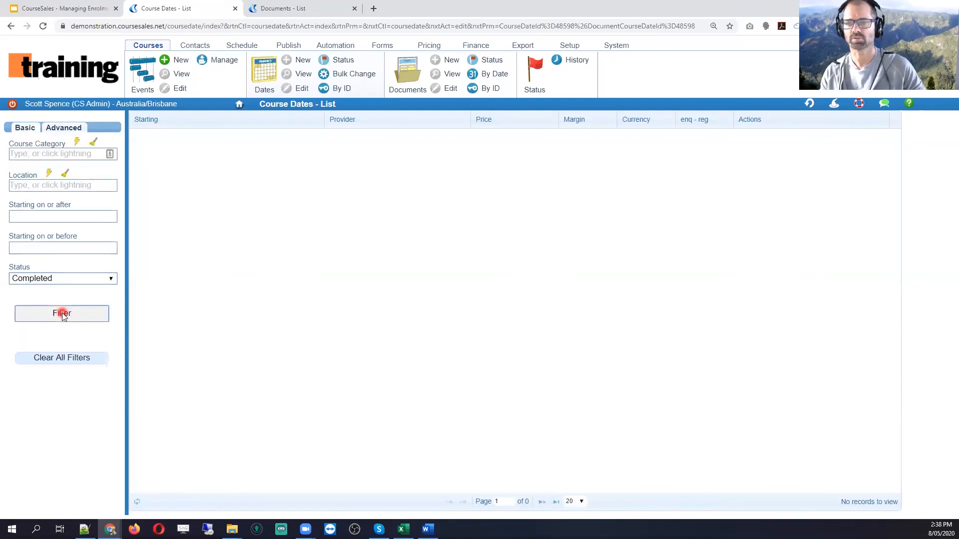
Set the minimum number of registrations to 3 and reapply the course date filters
click(63, 128)
click(15, 280)
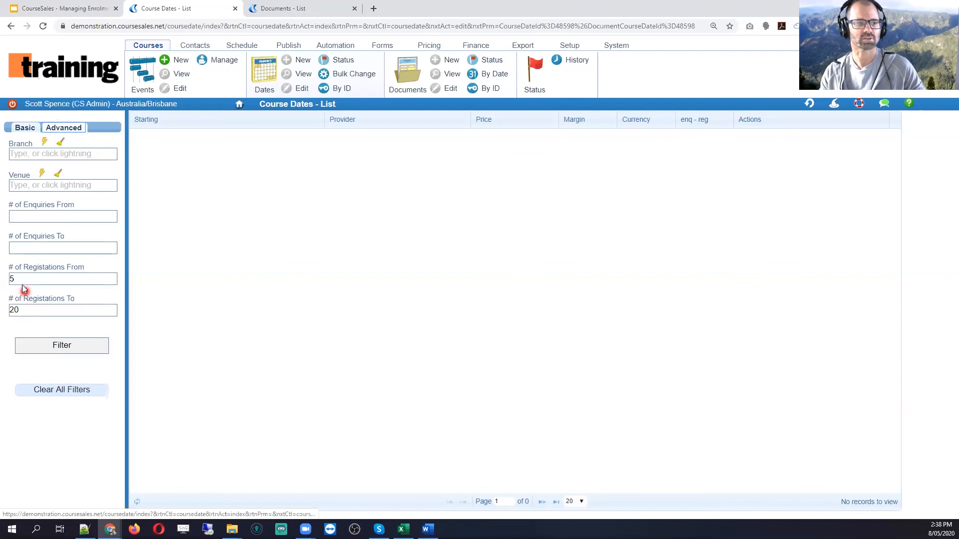
drag(15, 280, 9, 279)
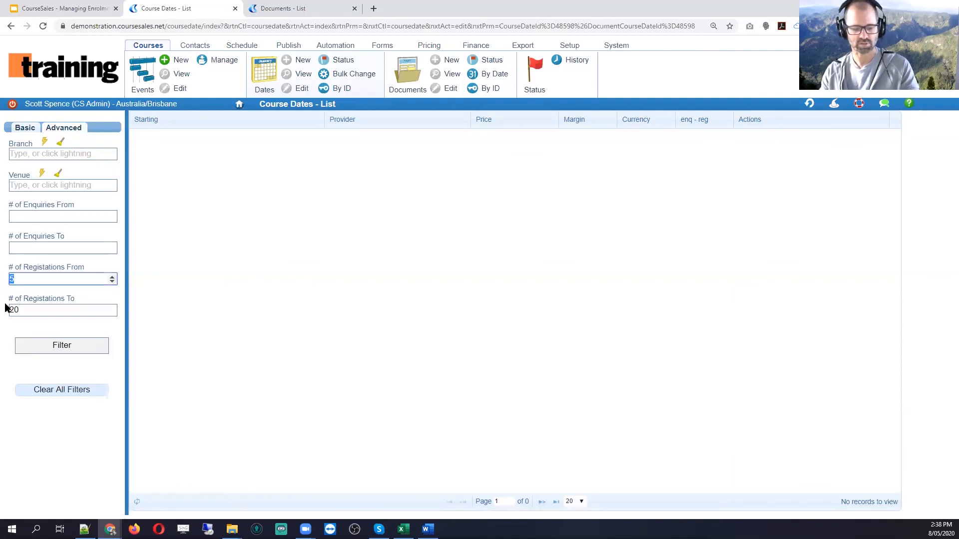
text(3)
click(59, 347)
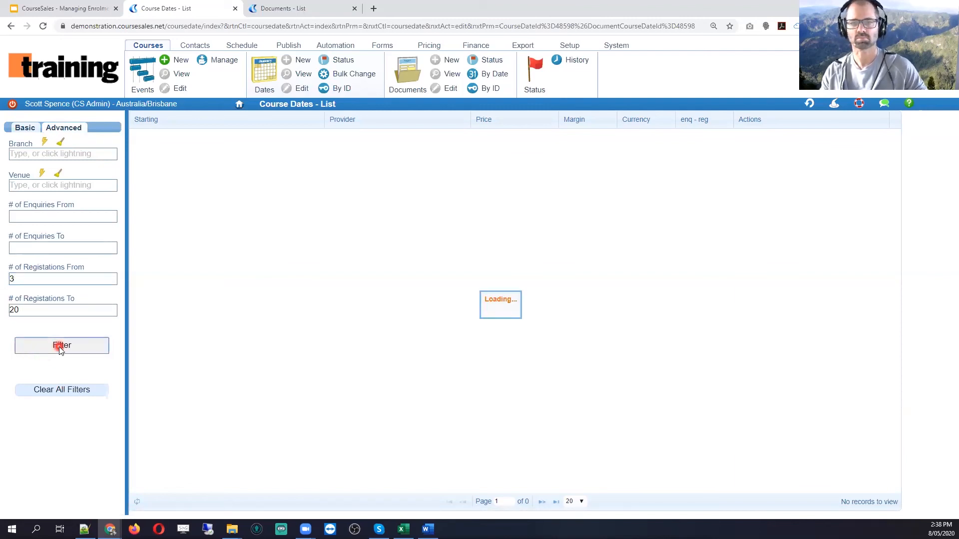
Clear the status filter and reapply the course date filters
click(27, 128)
click(53, 278)
click(58, 312)
click(60, 313)
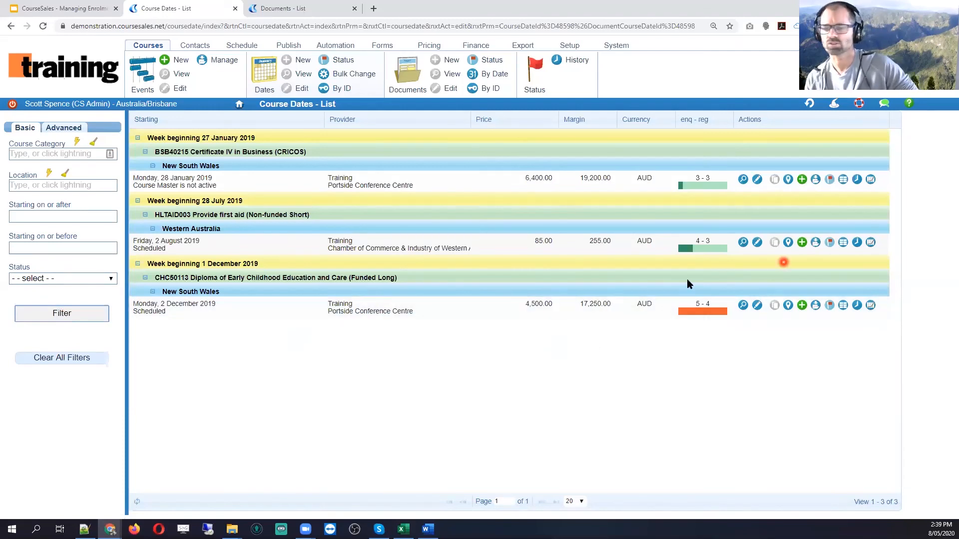
Filter the course dates to those with 0 to 3 registrations and look through the enquiry and registration counts
click(65, 128)
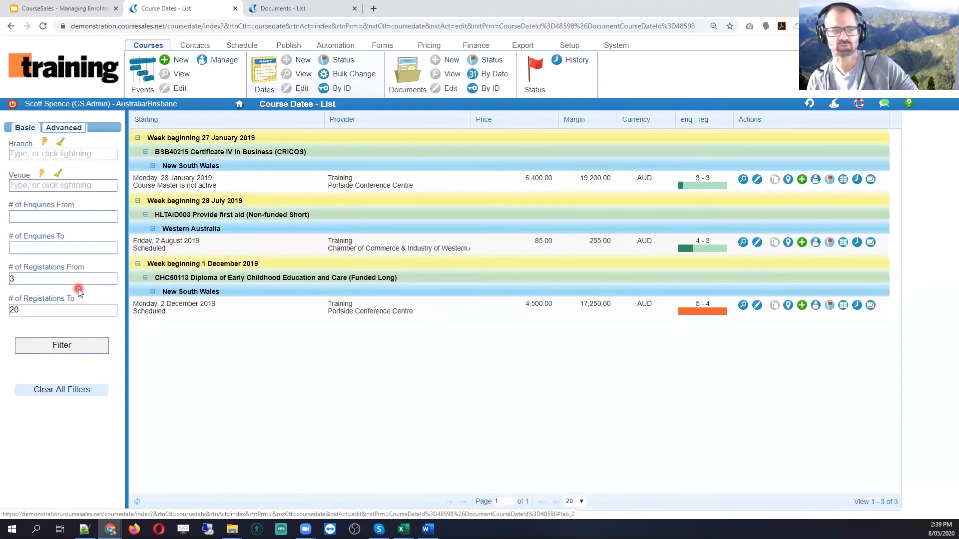
drag(23, 310, 8, 309)
text(3)
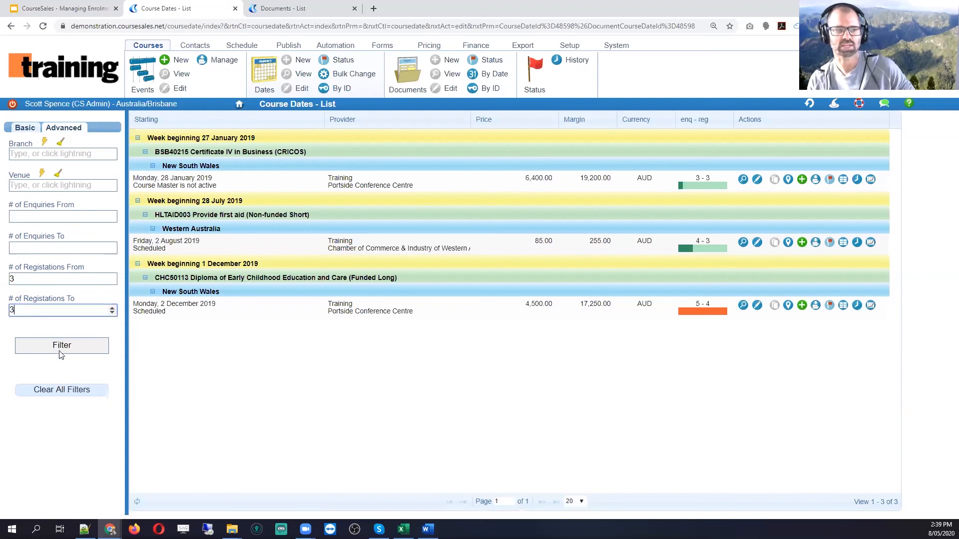
drag(23, 279, 6, 283)
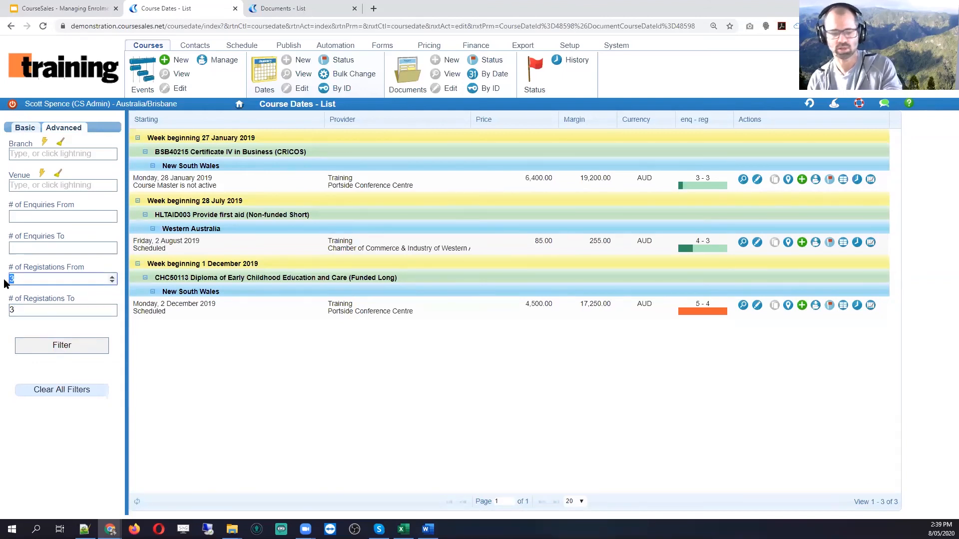
text(0)
click(62, 345)
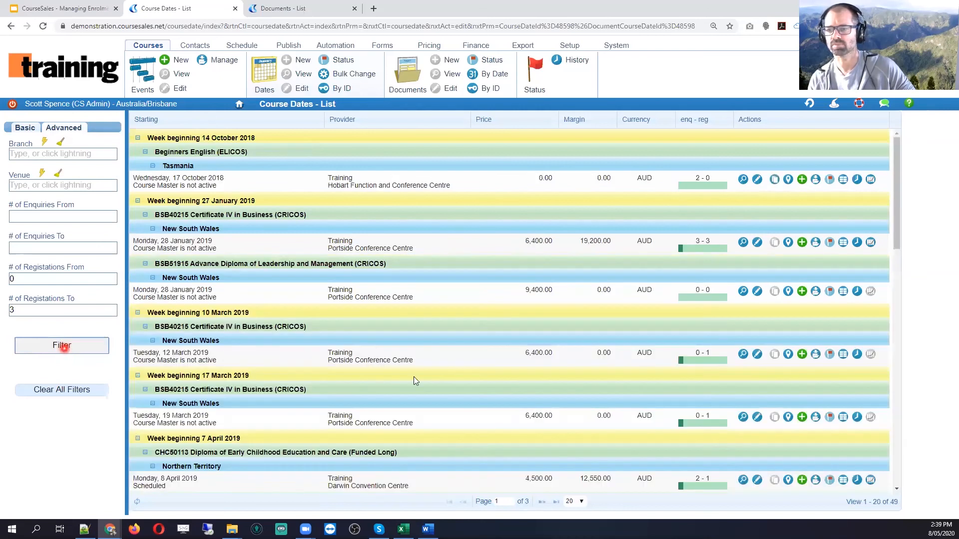
scroll(704, 299, down, 9)
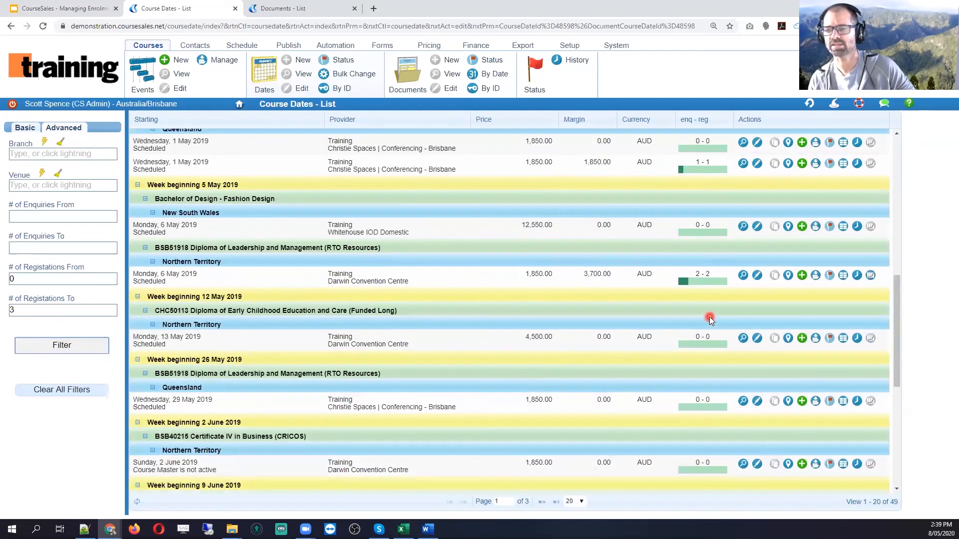
scroll(710, 314, up, 5)
scroll(710, 320, up, 5)
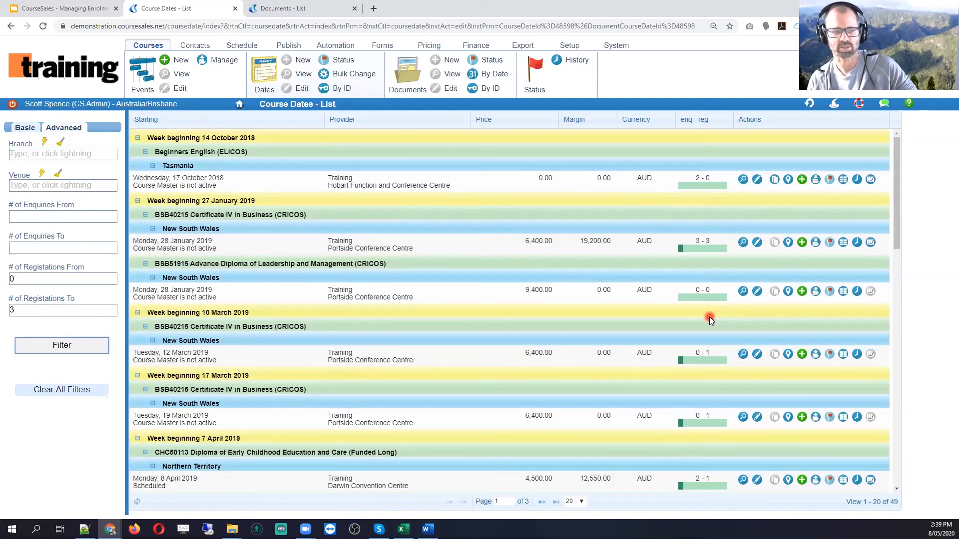
Filter the course dates to those with 0 to 5 enquiries, clearing both registration limits
click(33, 216)
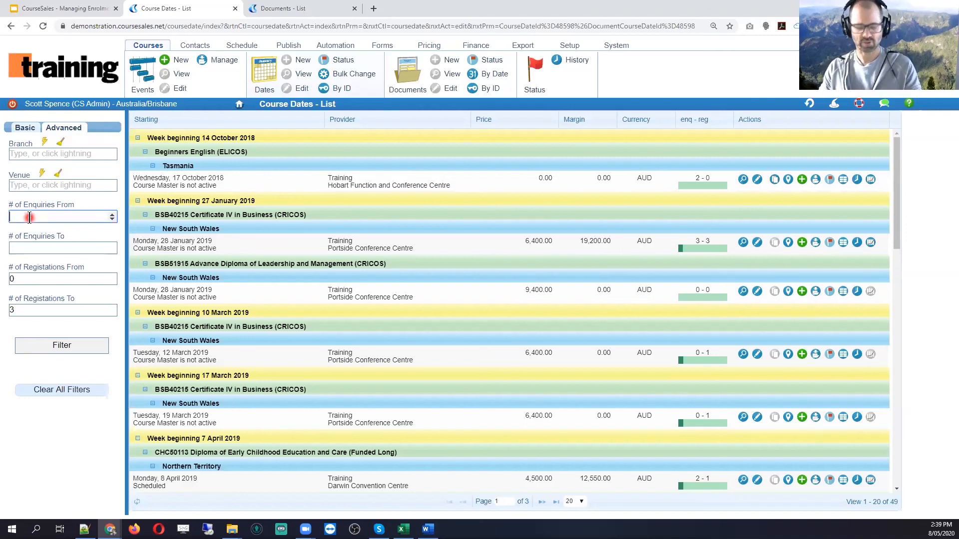
text(0)
click(30, 251)
text(5)
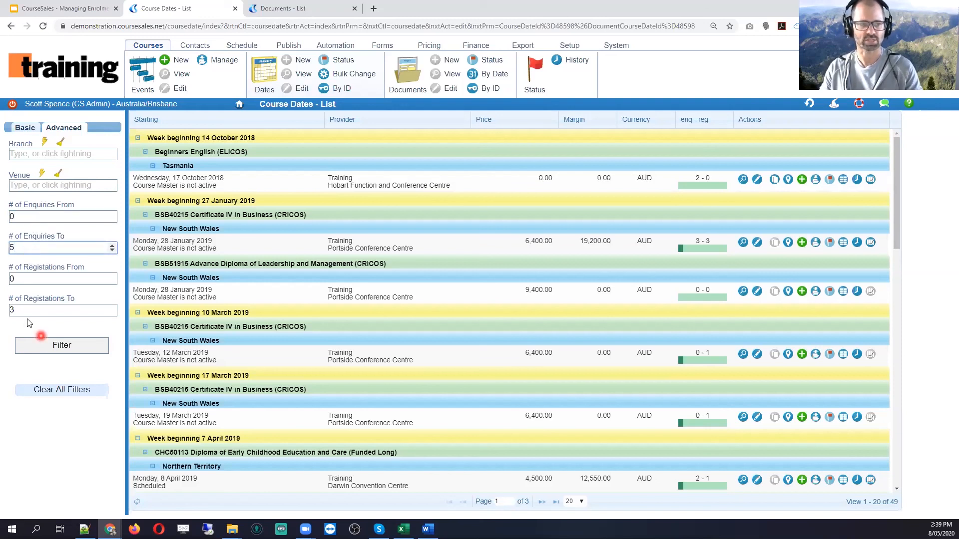
click(12, 312)
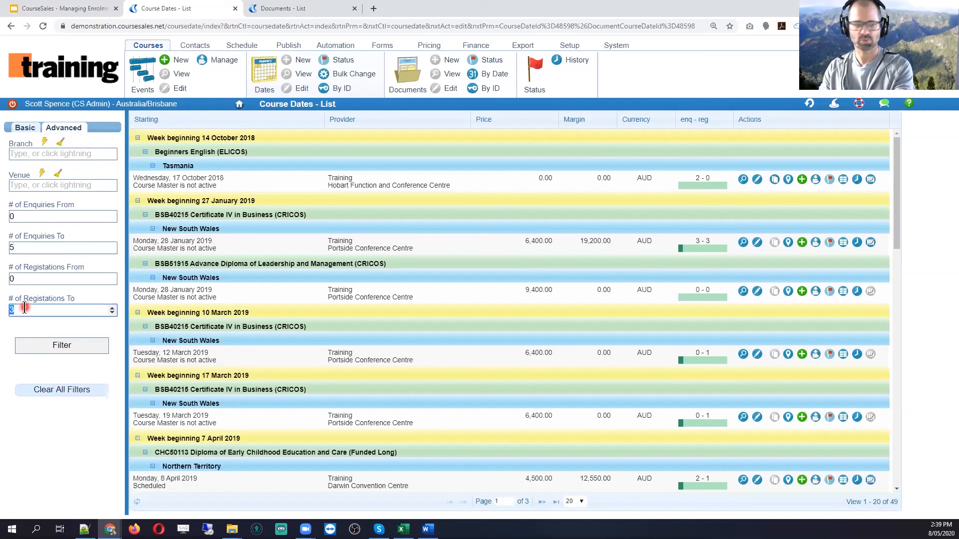
double_click(11, 279)
key(BackSpace)
click(79, 346)
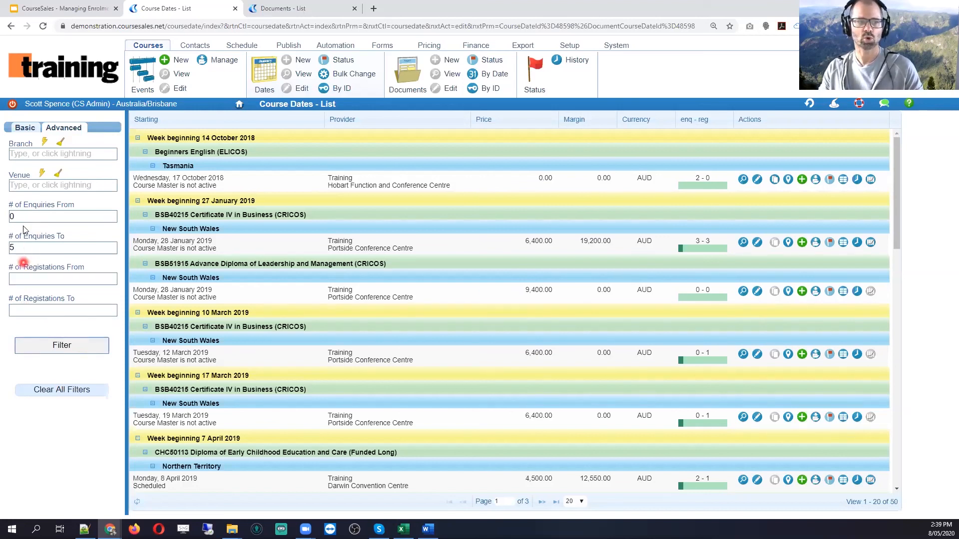
double_click(12, 247)
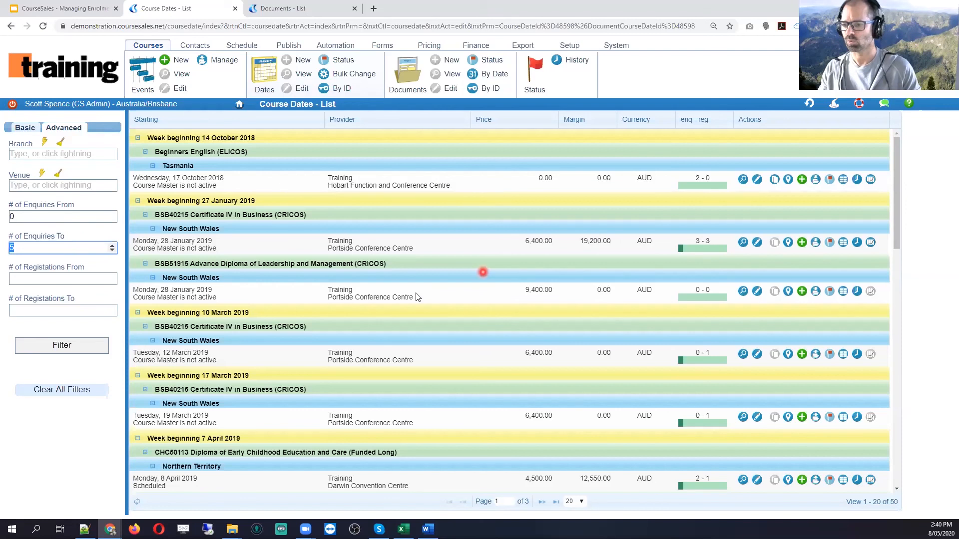
Switch to the CourseSales - Managing Enrolments presentation in Google Slides and find the Venues slide after the course date activity
click(61, 10)
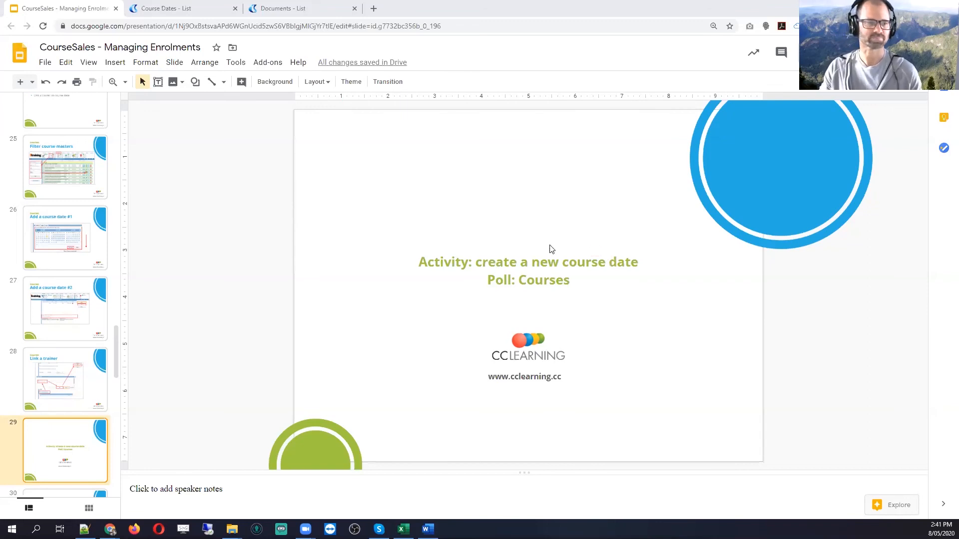
scroll(92, 316, down, 3)
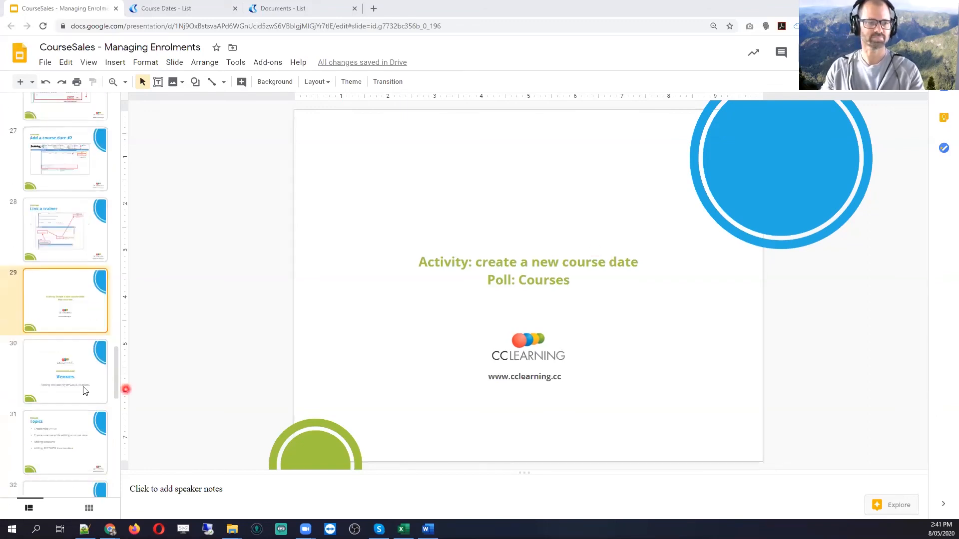